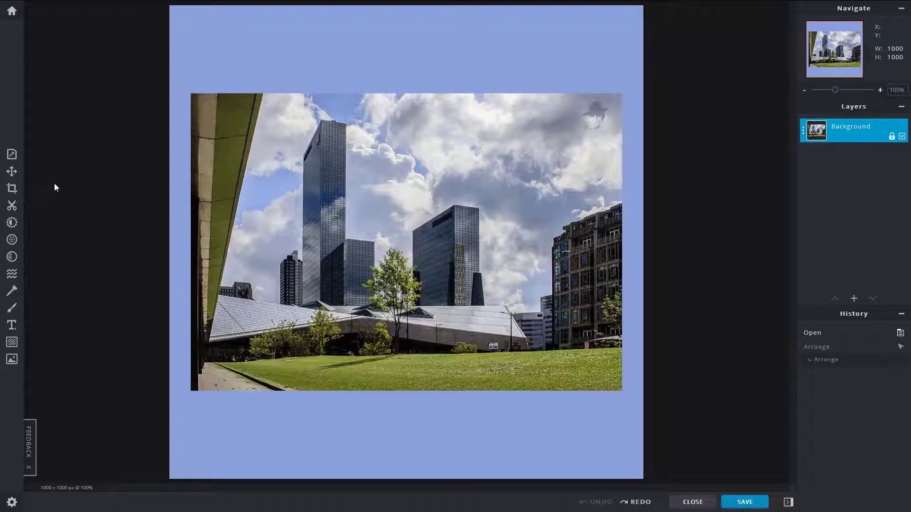
- Unlock the Background layer for arranging, dismissing the advertisement banner
{"action": "left_click", "coordinate": [12, 172]}
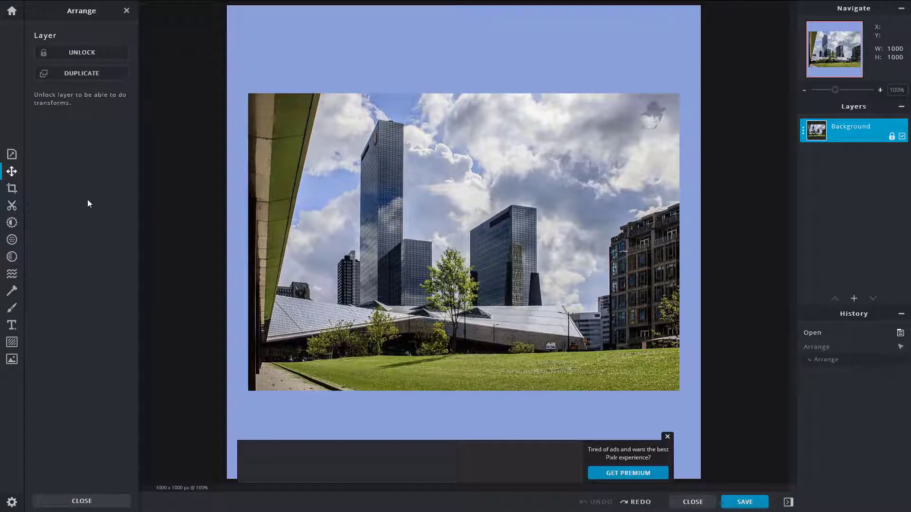
{"action": "left_click", "coordinate": [668, 436]}
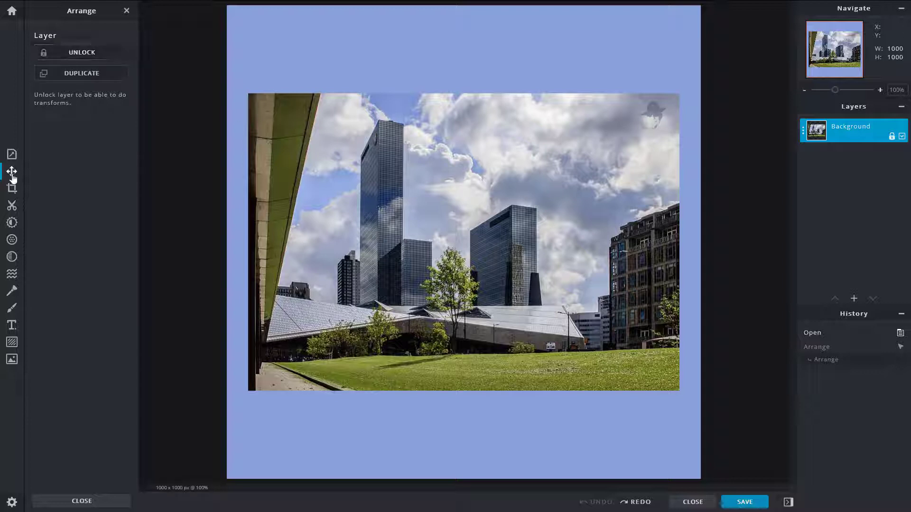
{"action": "left_click", "coordinate": [88, 53]}
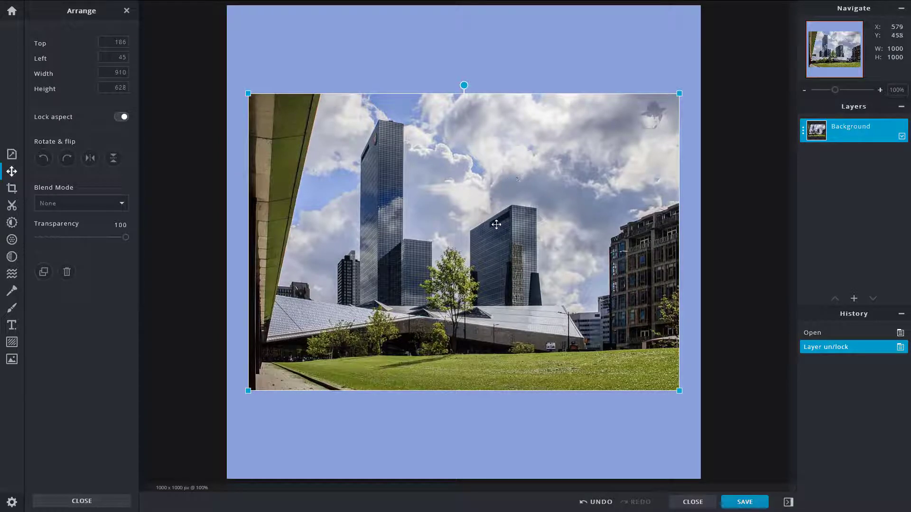
- Move the photo vertically on the canvas, up to the upper edge and back down to about 139 px from the top
{"action": "mouse_move", "coordinate": [493, 223]}
{"action": "left_mouse_down"}
{"action": "mouse_move", "coordinate": [484, 197]}
{"action": "mouse_move", "coordinate": [515, 224]}
{"action": "mouse_move", "coordinate": [491, 223]}
{"action": "left_mouse_up"}
{"action": "left_click_drag", "start_coordinate": [426, 217], "coordinate": [426, 166]}
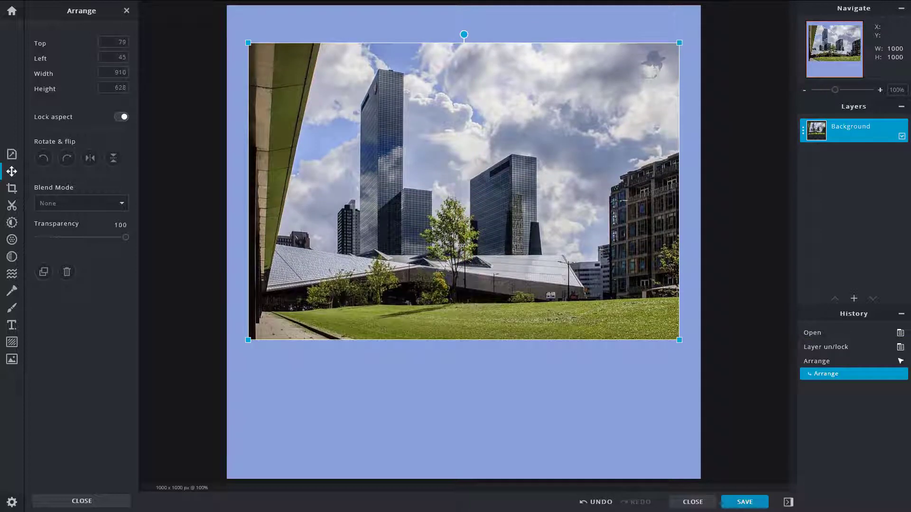
{"action": "left_click", "coordinate": [123, 42]}
{"action": "left_click_drag", "start_coordinate": [450, 135], "coordinate": [434, 96]}
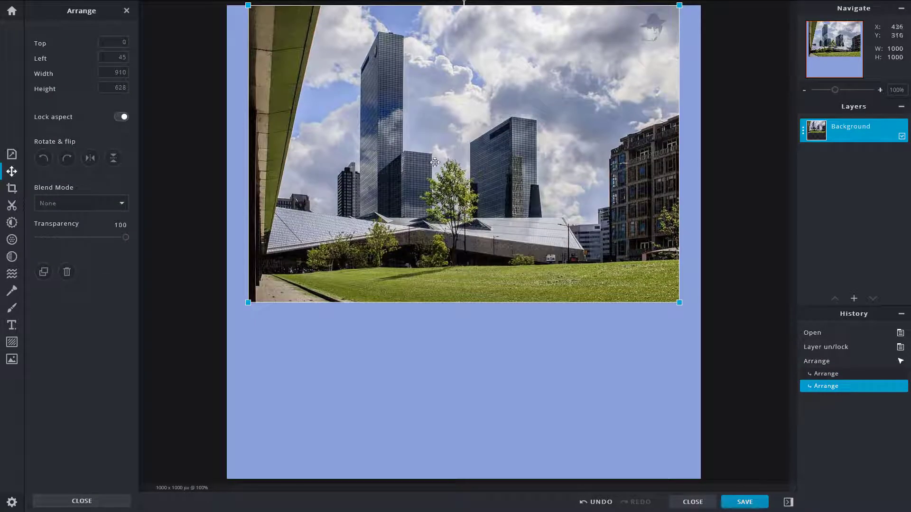
{"action": "left_click_drag", "start_coordinate": [462, 99], "coordinate": [468, 169]}
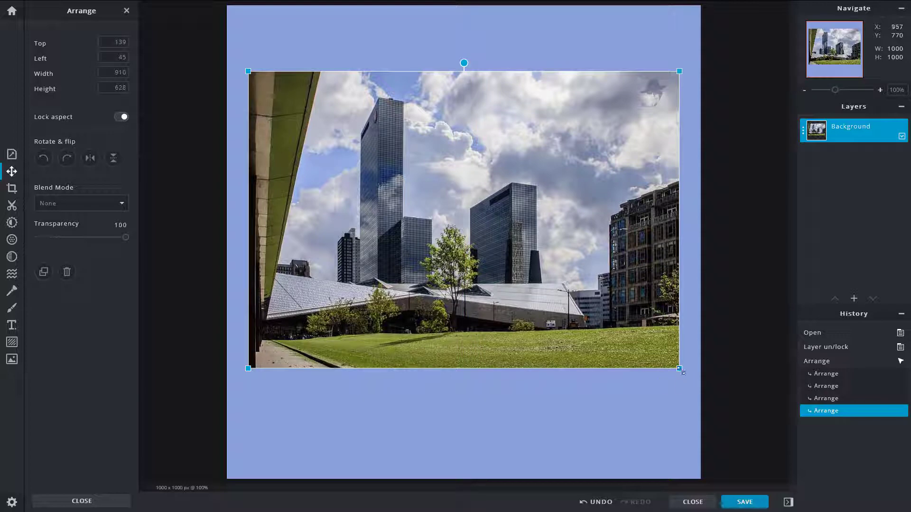
- Resize the photo proportionally to about 921 × 636 px, try tilting it counter-clockwise, and undo the tilt
{"action": "left_click_drag", "start_coordinate": [679, 369], "coordinate": [640, 389]}
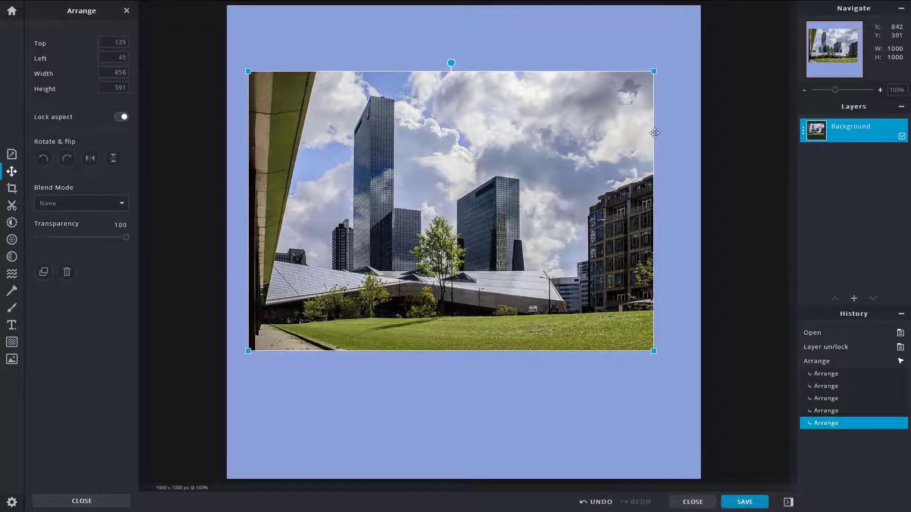
{"action": "left_click_drag", "start_coordinate": [657, 73], "coordinate": [685, 84]}
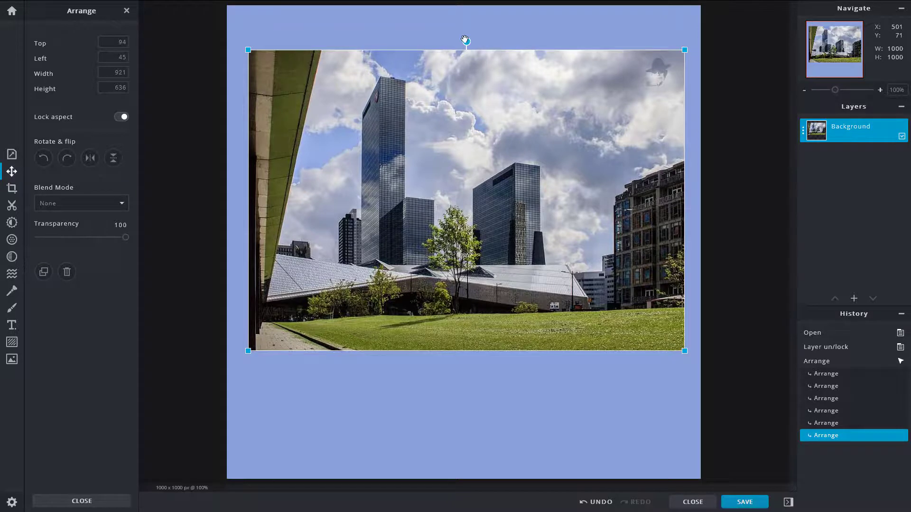
{"action": "left_click_drag", "start_coordinate": [465, 40], "coordinate": [437, 50]}
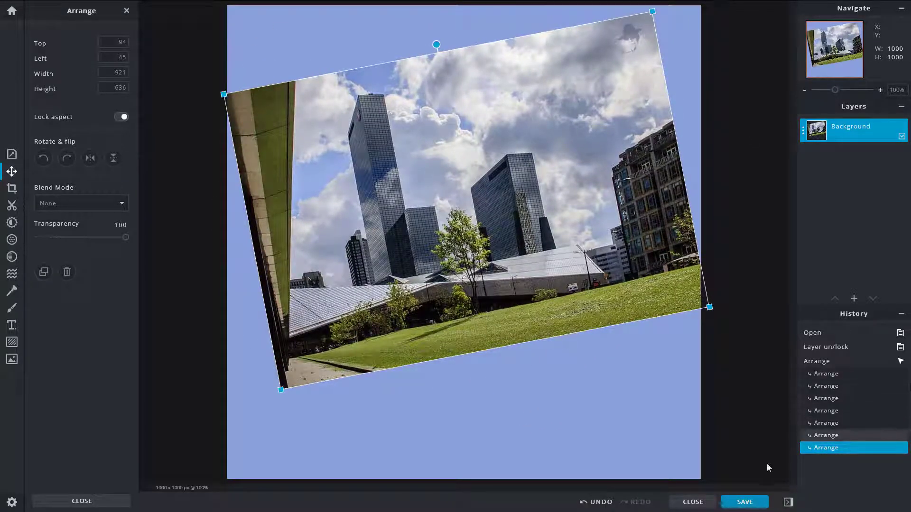
{"action": "left_click", "coordinate": [595, 502]}
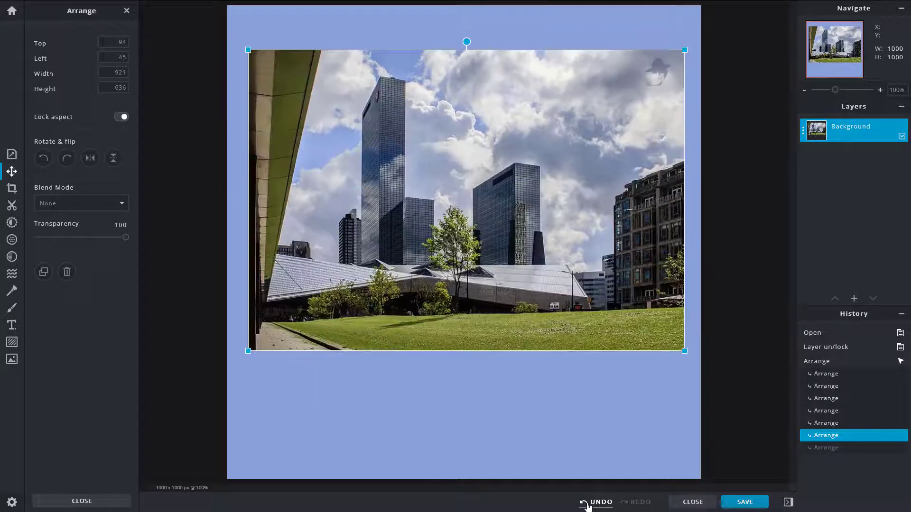
- Set the photo's top offset to 200, its left offset to 40 and its width to 900
{"action": "left_click", "coordinate": [119, 42]}
{"action": "double_click", "coordinate": [121, 42]}
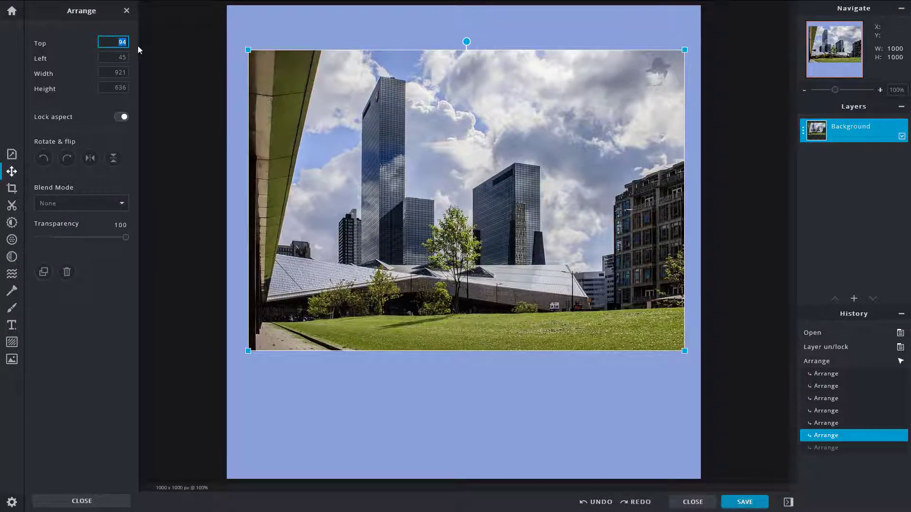
{"action": "type", "text": "200"}
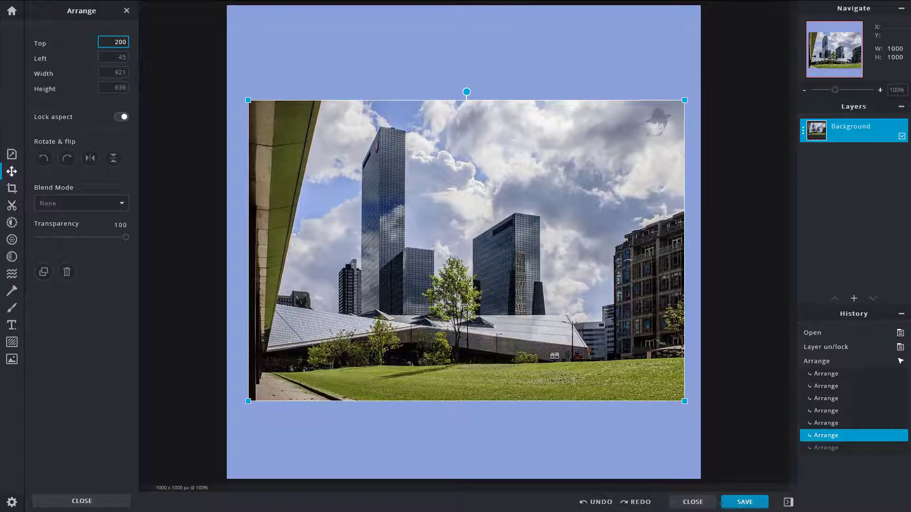
{"action": "double_click", "coordinate": [117, 56]}
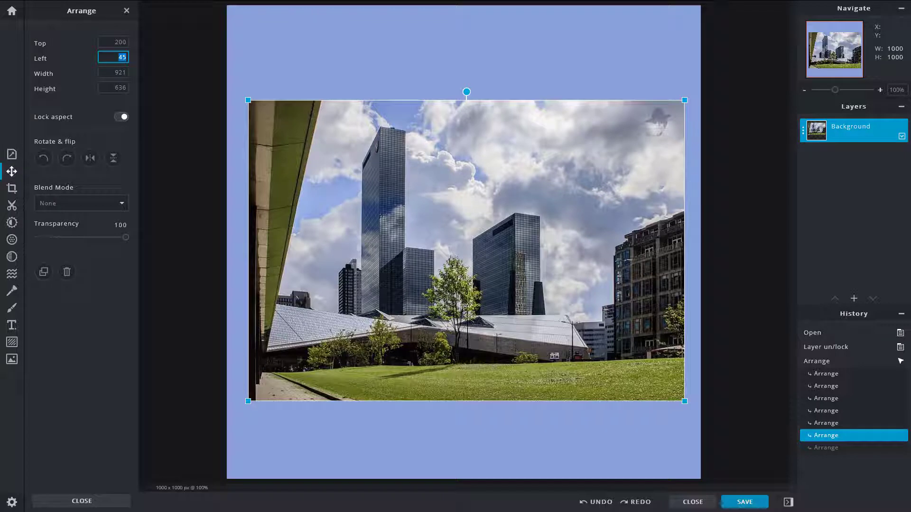
{"action": "type", "text": "40"}
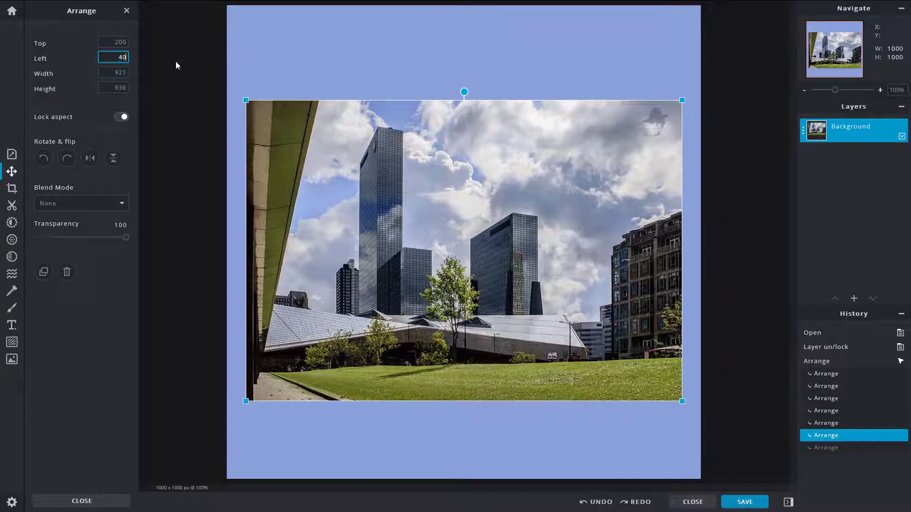
{"action": "double_click", "coordinate": [116, 72]}
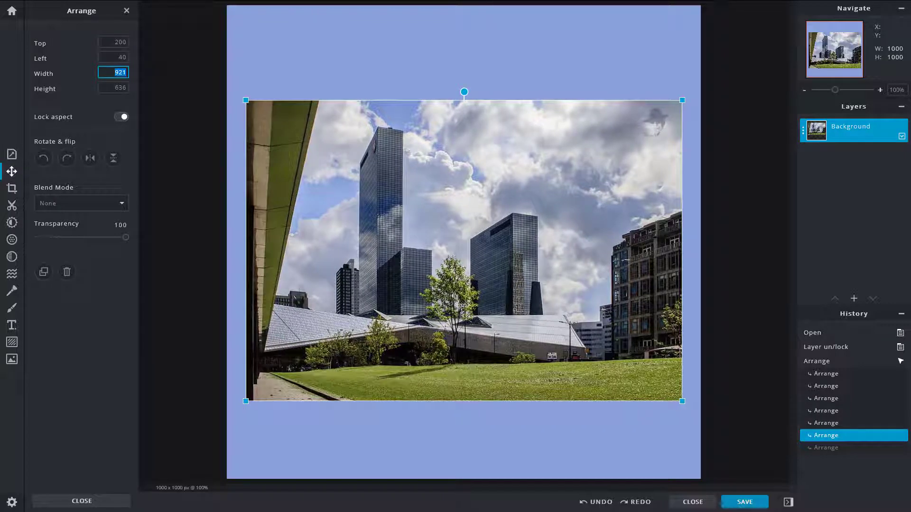
{"action": "type", "text": "900"}
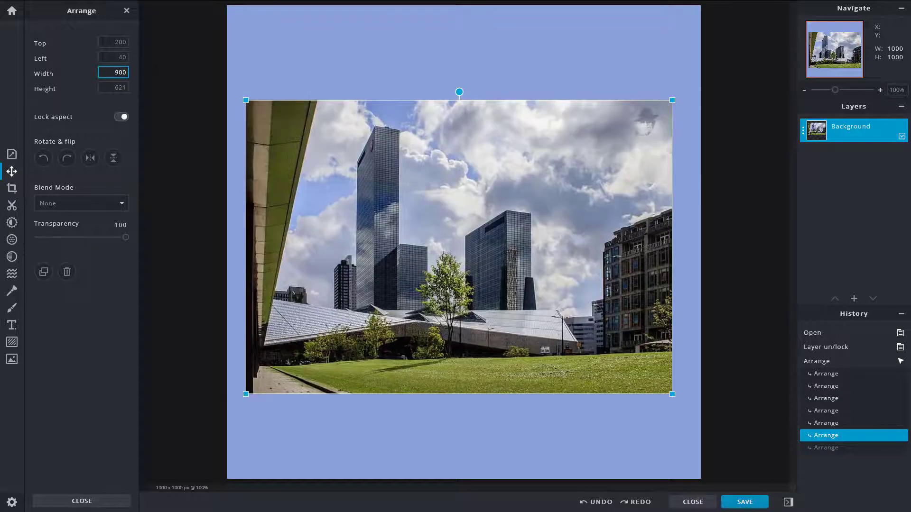
- With aspect locking off, shrink the photo to about 793 × 577 px and shift it to about 96 px from the canvas's left edge
{"action": "left_click", "coordinate": [125, 118]}
{"action": "left_click_drag", "start_coordinate": [673, 394], "coordinate": [622, 373]}
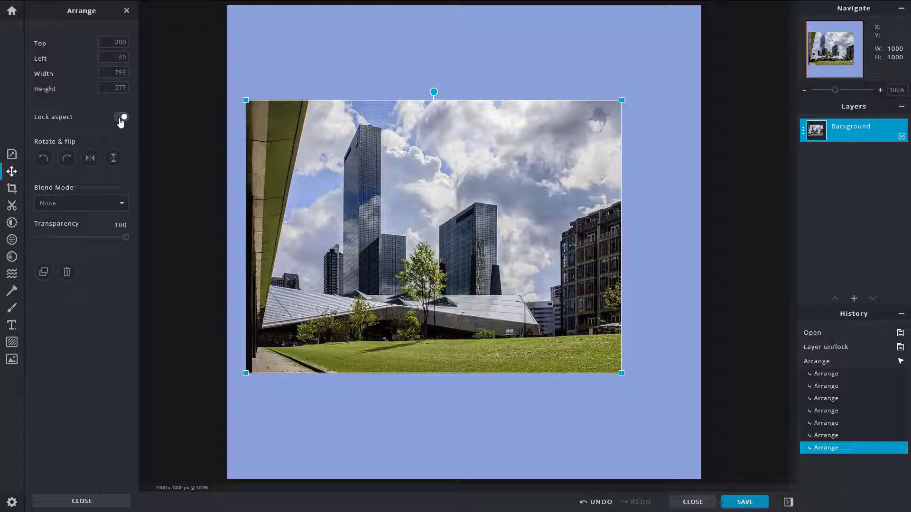
{"action": "left_click_drag", "start_coordinate": [315, 181], "coordinate": [342, 181]}
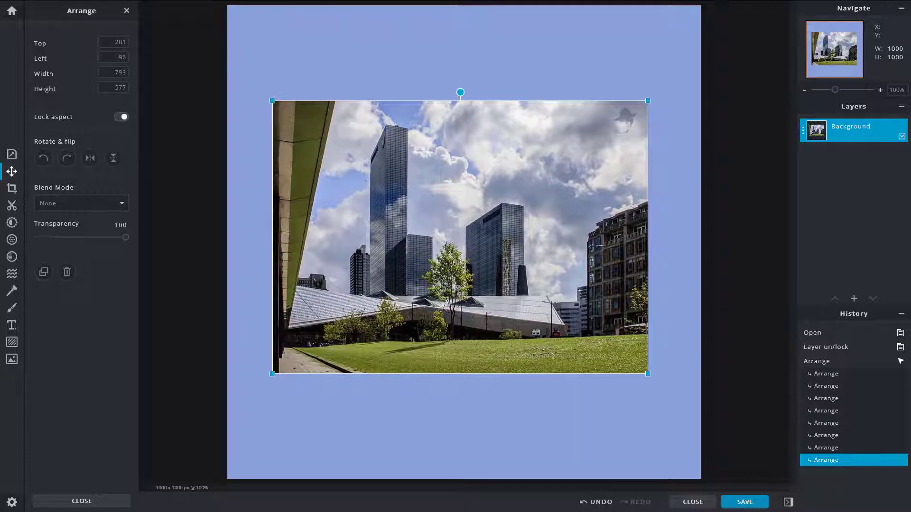
- Rotate the photo through several quarter turns to the left, and turn it back to the right until it is upright
{"action": "left_click", "coordinate": [44, 158]}
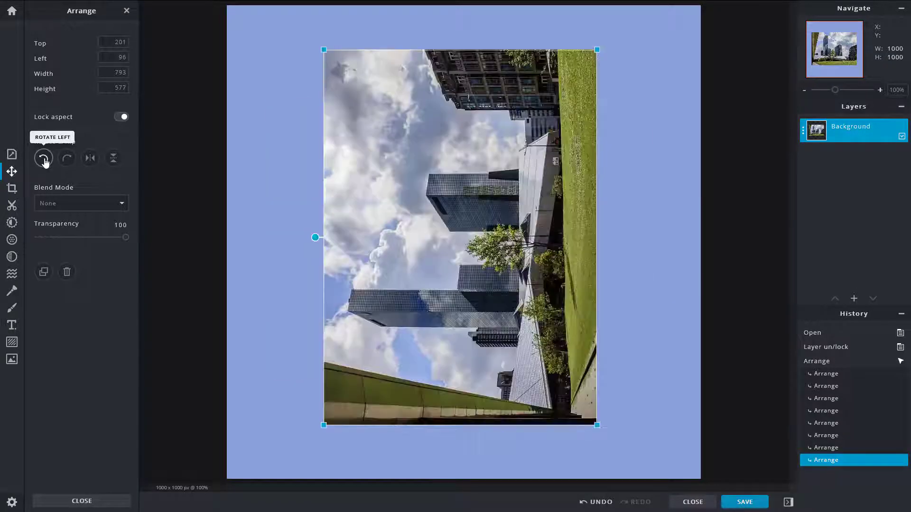
{"action": "left_click", "coordinate": [44, 158]}
{"action": "left_click", "coordinate": [44, 159]}
{"action": "left_click", "coordinate": [66, 160]}
{"action": "left_click", "coordinate": [66, 159]}
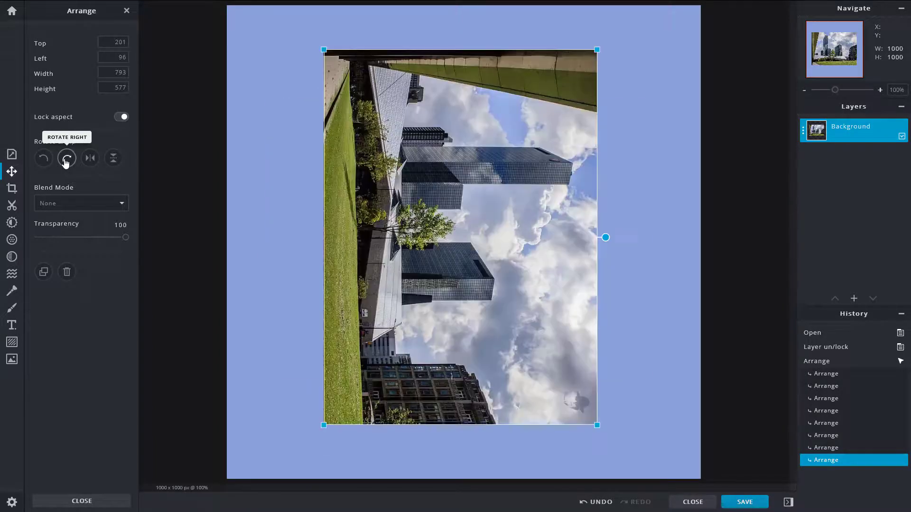
{"action": "left_click", "coordinate": [65, 160]}
- Flip the photo horizontally and back, and flip it vertically and back
{"action": "left_click", "coordinate": [92, 161]}
{"action": "left_click", "coordinate": [93, 162]}
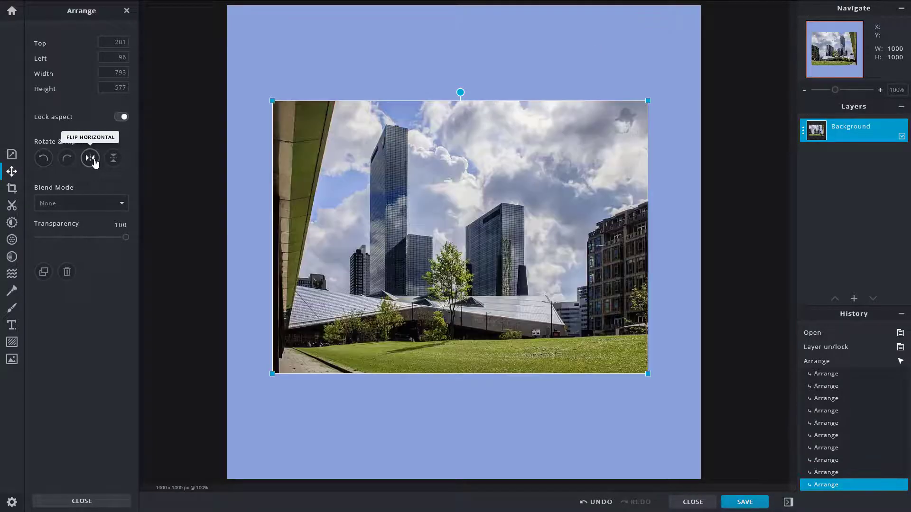
{"action": "left_click", "coordinate": [114, 163]}
{"action": "left_click", "coordinate": [114, 164]}
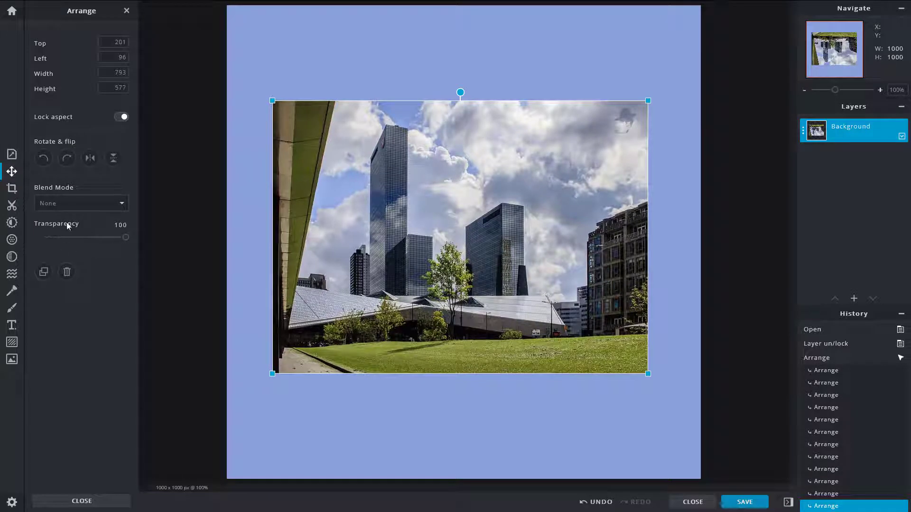
- Duplicate the photo layer, moving the copy toward the canvas's lower right and the original toward the upper left
{"action": "left_click", "coordinate": [43, 274]}
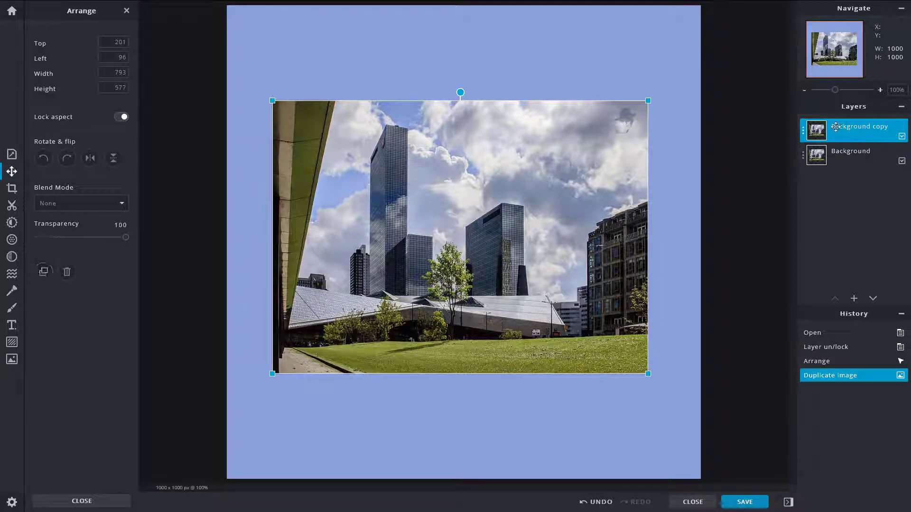
{"action": "left_click_drag", "start_coordinate": [559, 162], "coordinate": [594, 218]}
{"action": "left_click_drag", "start_coordinate": [566, 133], "coordinate": [544, 105]}
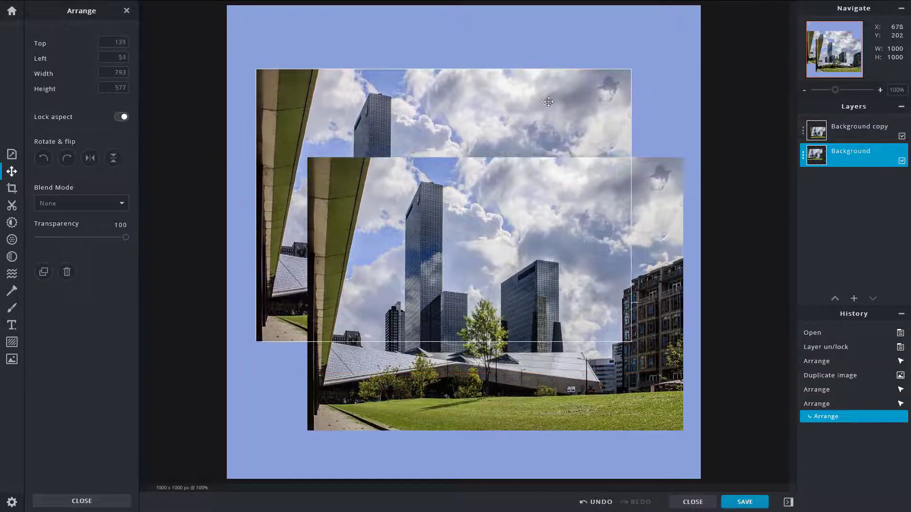
- Reposition the Background copy about 192 px from the left and 276 px from the top, and order it beneath the Background layer
{"action": "left_click_drag", "start_coordinate": [595, 390], "coordinate": [592, 361]}
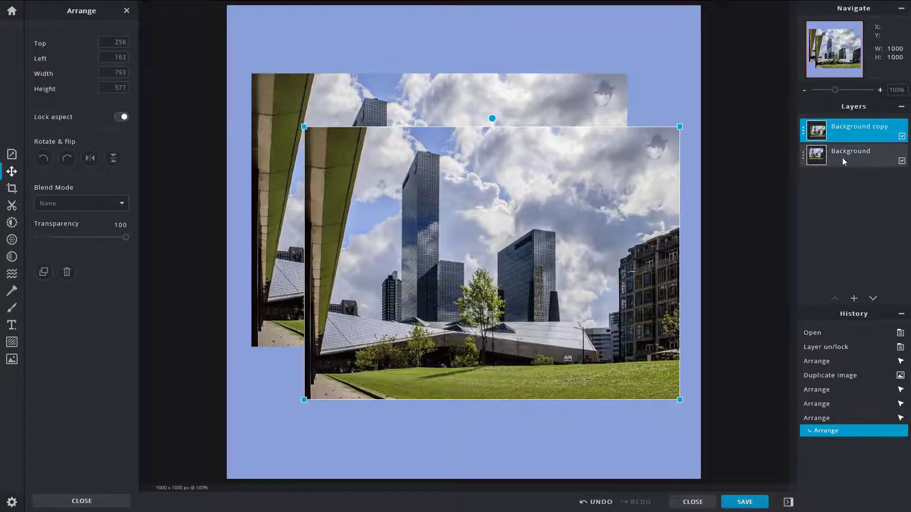
{"action": "mouse_move", "coordinate": [651, 167]}
{"action": "left_mouse_down"}
{"action": "mouse_move", "coordinate": [653, 146]}
{"action": "mouse_move", "coordinate": [664, 176]}
{"action": "left_mouse_up"}
{"action": "left_click_drag", "start_coordinate": [839, 131], "coordinate": [837, 157]}
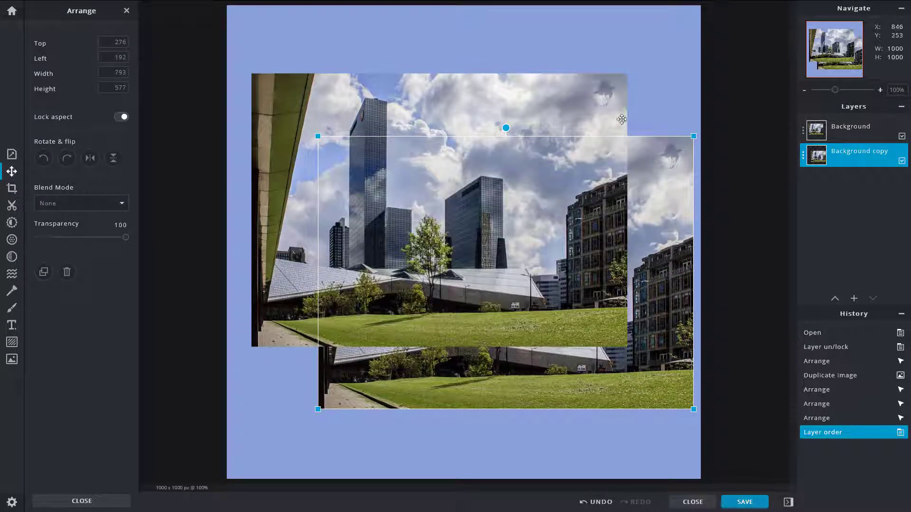
- Shrink the Background layer to about 615 × 447 px and place it about 63 px from the left and 109 px from the top
{"action": "left_click", "coordinate": [585, 104]}
{"action": "left_click_drag", "start_coordinate": [583, 103], "coordinate": [605, 110]}
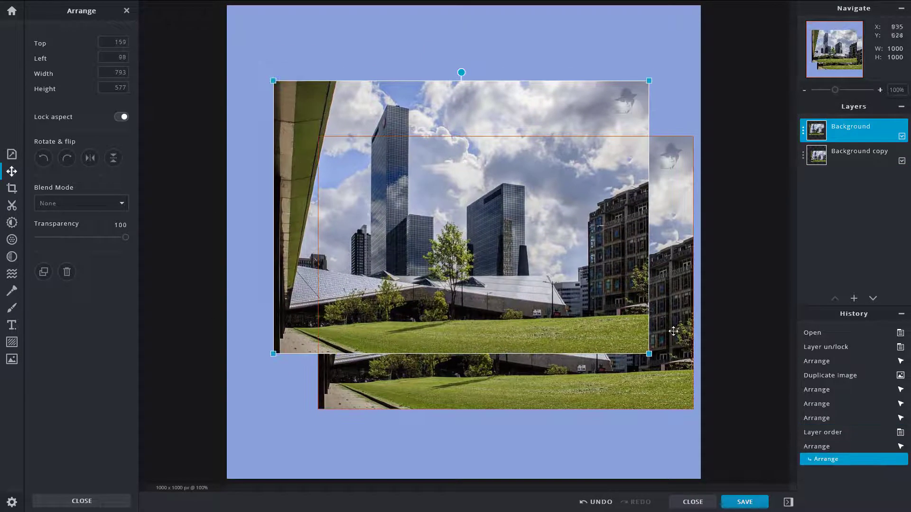
{"action": "left_click_drag", "start_coordinate": [649, 353], "coordinate": [565, 291]}
{"action": "left_click_drag", "start_coordinate": [552, 191], "coordinate": [533, 167]}
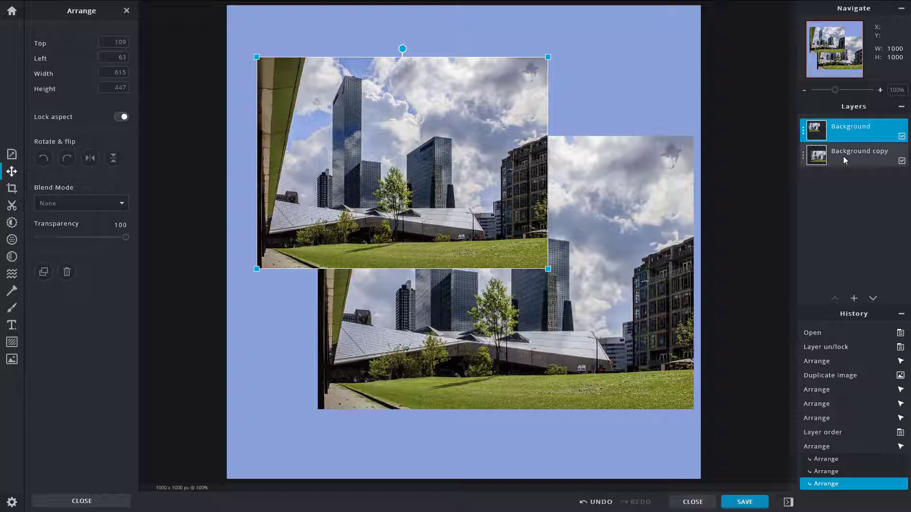
- Open the Background layer's settings and lock its position
{"action": "left_click", "coordinate": [843, 155]}
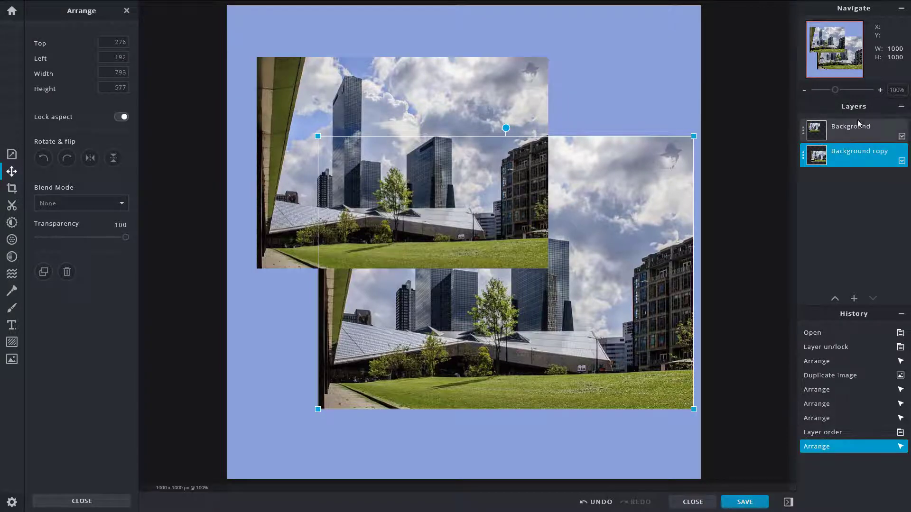
{"action": "left_click", "coordinate": [858, 129]}
{"action": "left_click", "coordinate": [803, 134]}
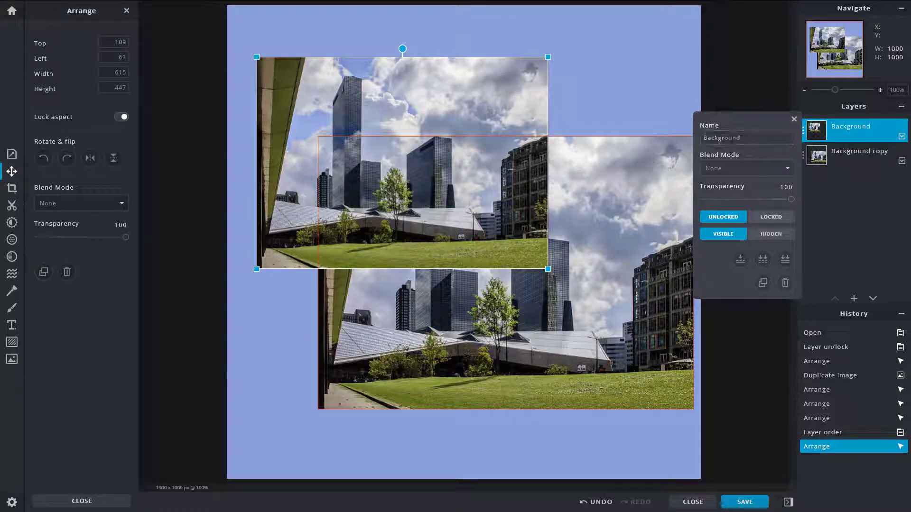
{"action": "left_click_drag", "start_coordinate": [756, 137], "coordinate": [696, 138]}
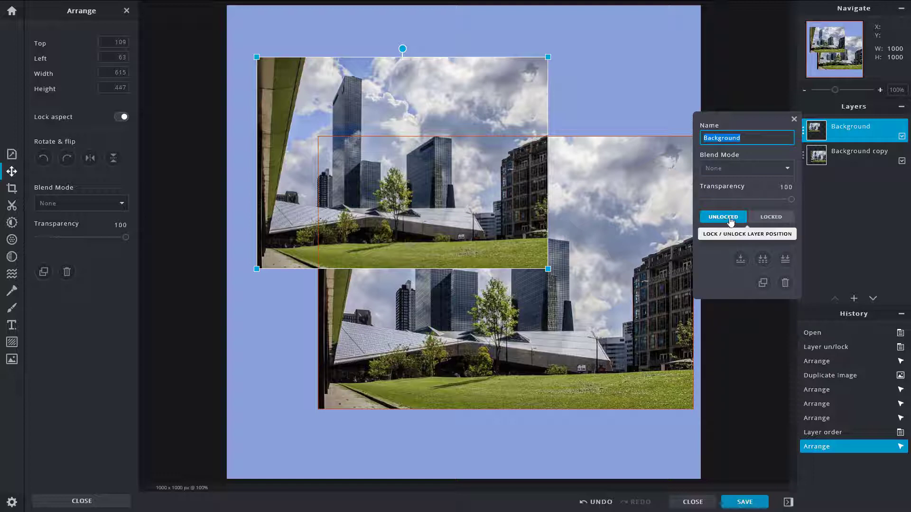
{"action": "left_click", "coordinate": [766, 218]}
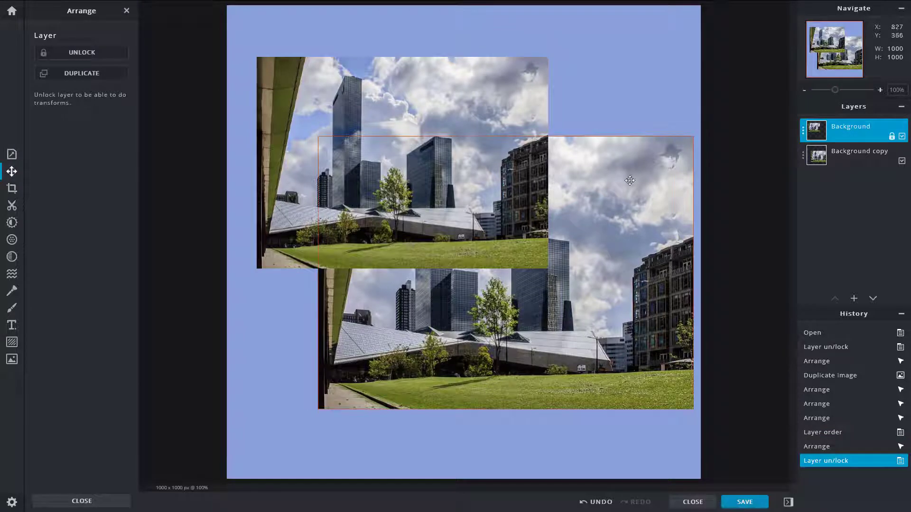
- Move the Background copy to about 160 px from the left and 303 px from the top, and unlock the Background layer
{"action": "left_click_drag", "start_coordinate": [610, 203], "coordinate": [595, 216]}
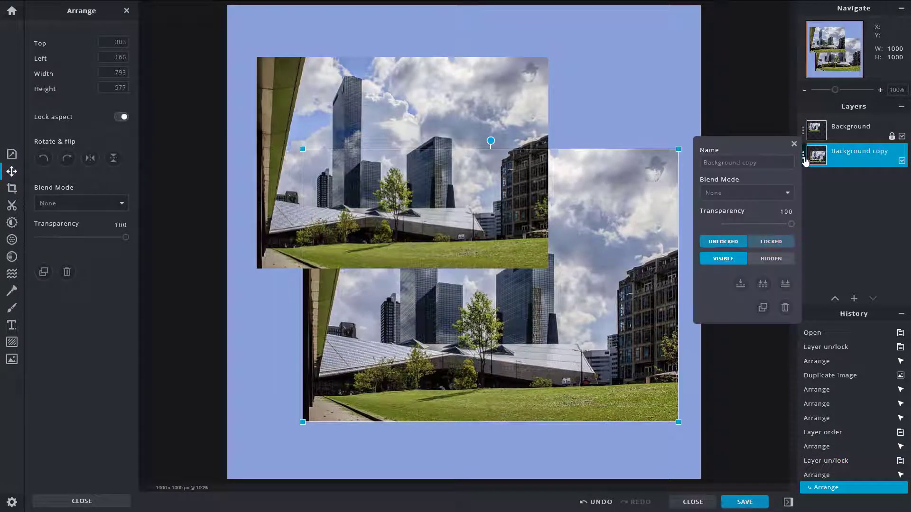
{"action": "left_click", "coordinate": [834, 132]}
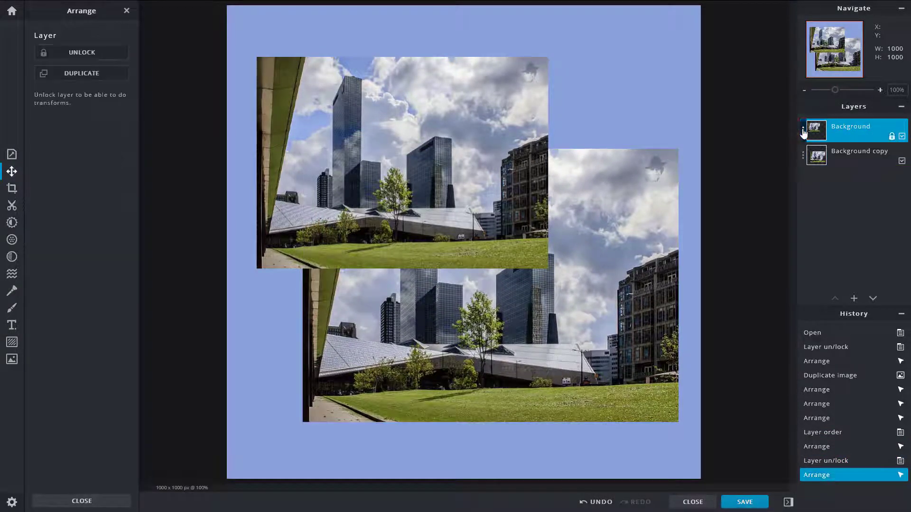
{"action": "left_click", "coordinate": [802, 132]}
{"action": "left_click", "coordinate": [738, 219]}
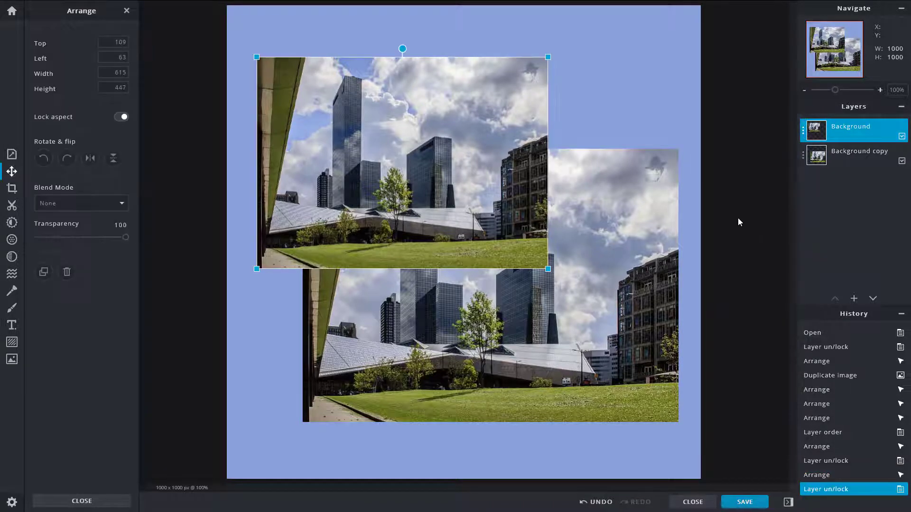
- Hide the Background copy layer through its layer settings and make it visible again
{"action": "left_click", "coordinate": [659, 182]}
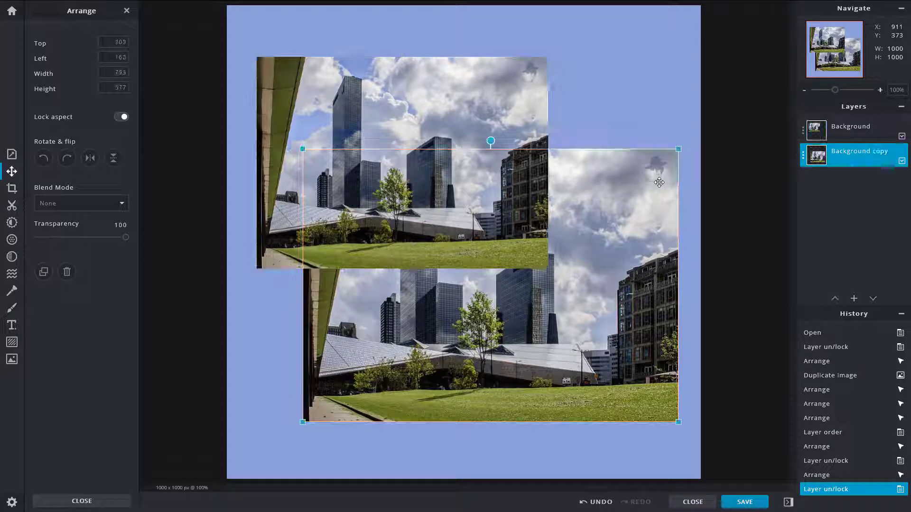
{"action": "left_click", "coordinate": [807, 158]}
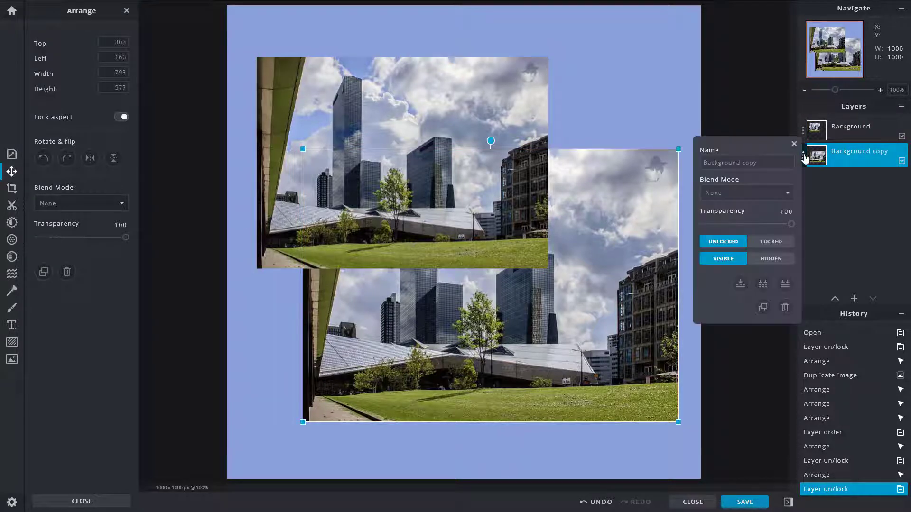
{"action": "left_click", "coordinate": [780, 261]}
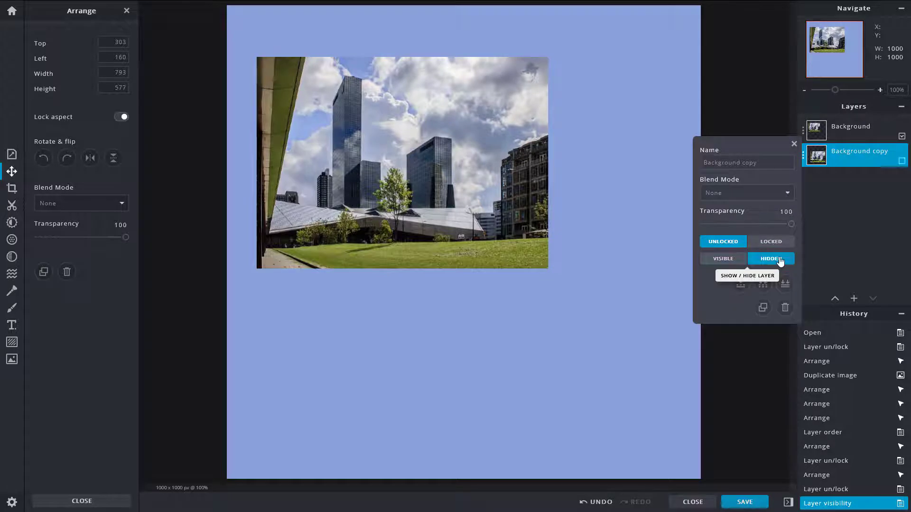
{"action": "left_click", "coordinate": [730, 260]}
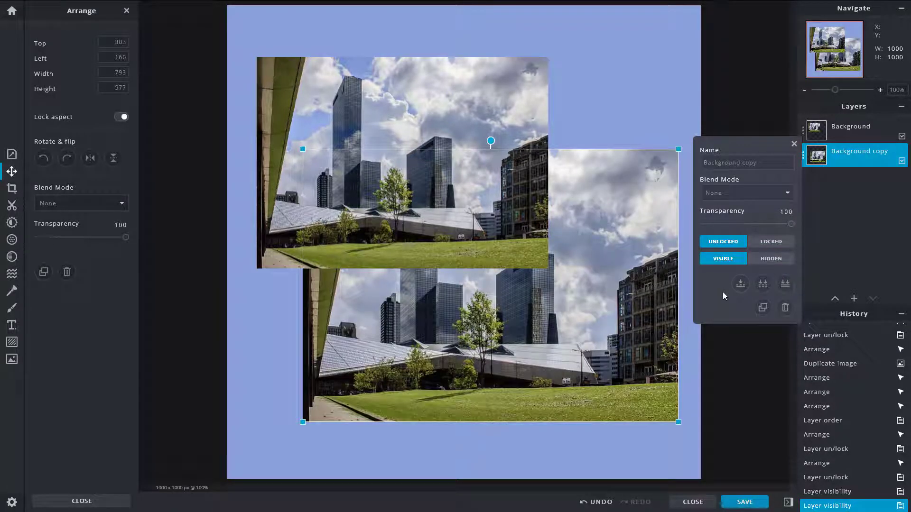
- Duplicate the Background copy layer and move the duplicate to about 75 px from the left and 125 px from the top
{"action": "left_click", "coordinate": [765, 312]}
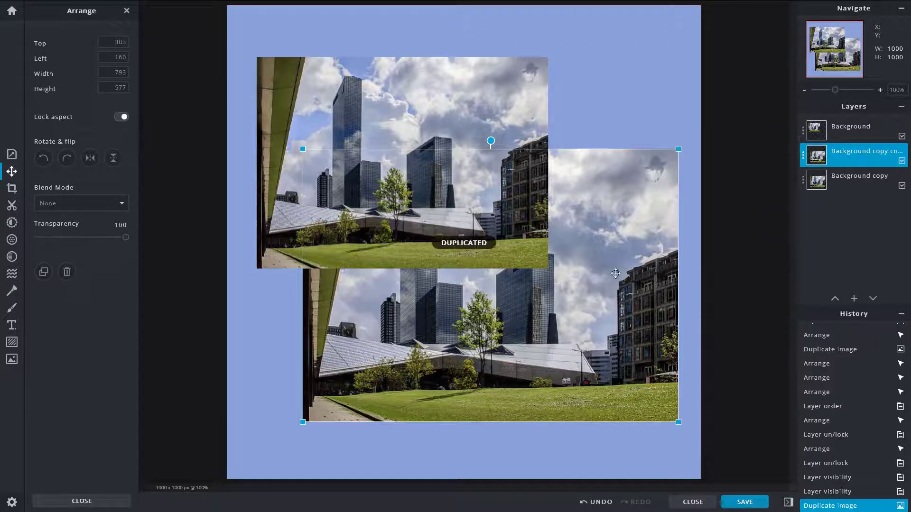
{"action": "left_click_drag", "start_coordinate": [612, 249], "coordinate": [571, 164]}
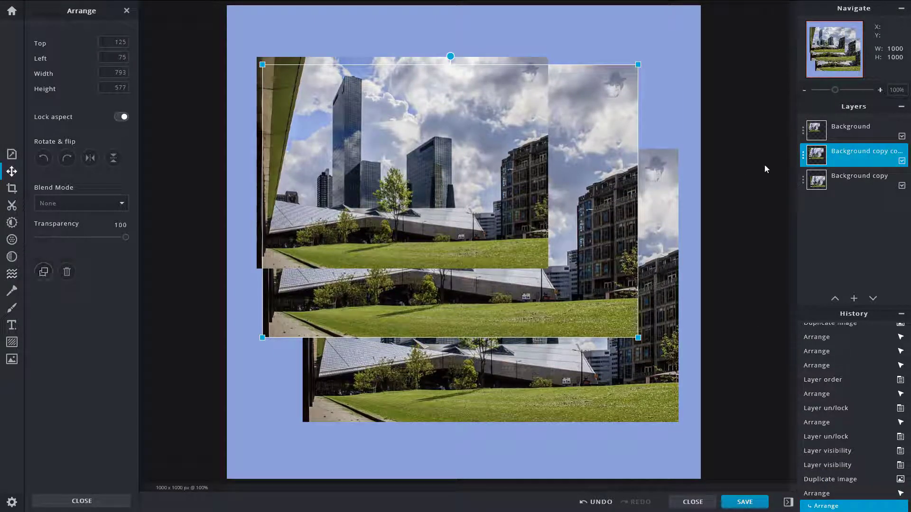
- Merge the Background layer with the layer beneath and move the result to about 133 px from the left and 89 px from the top
{"action": "left_click", "coordinate": [803, 132]}
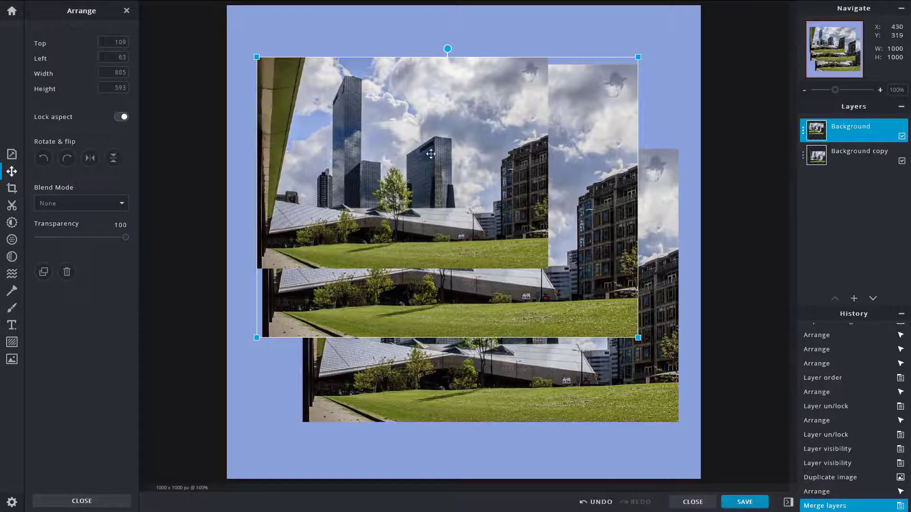
{"action": "left_click_drag", "start_coordinate": [610, 120], "coordinate": [582, 104]}
{"action": "left_click", "coordinate": [599, 98]}
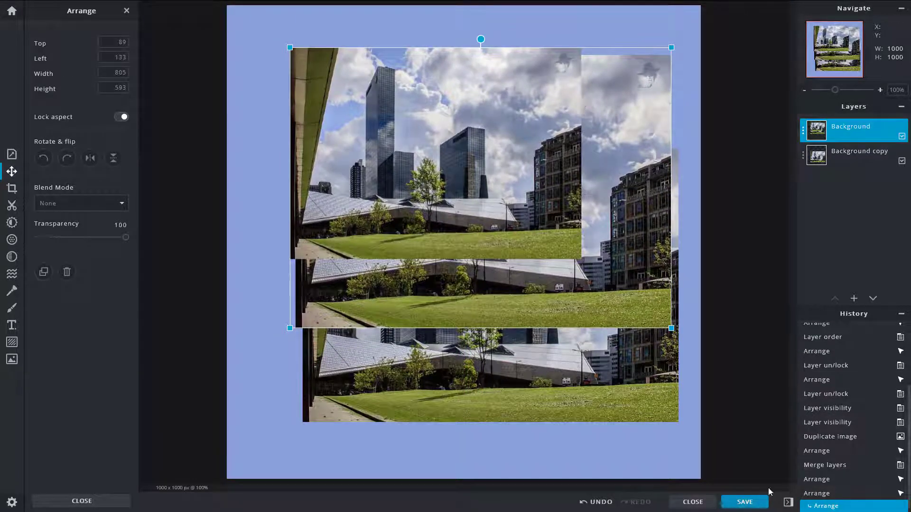
- Undo the moves of the merged layer and the merge itself
{"action": "left_click", "coordinate": [596, 502]}
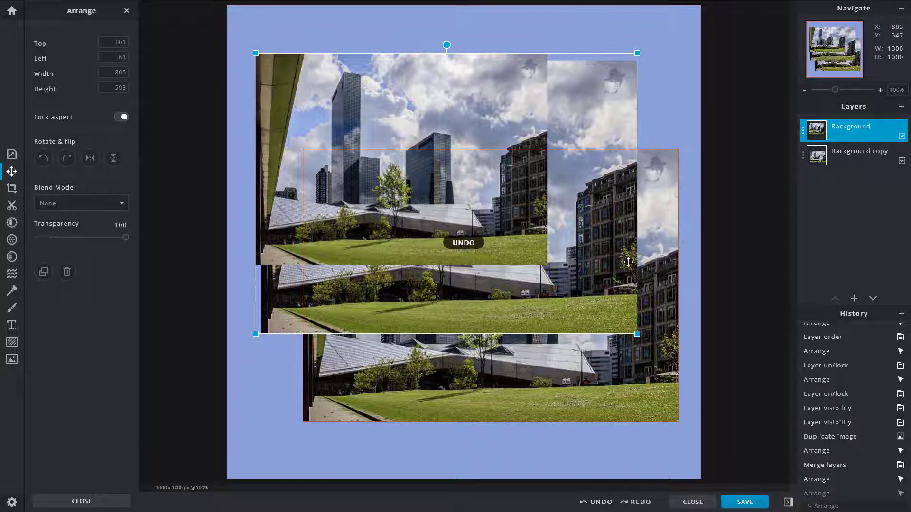
{"action": "left_click", "coordinate": [599, 503]}
{"action": "left_click", "coordinate": [598, 503]}
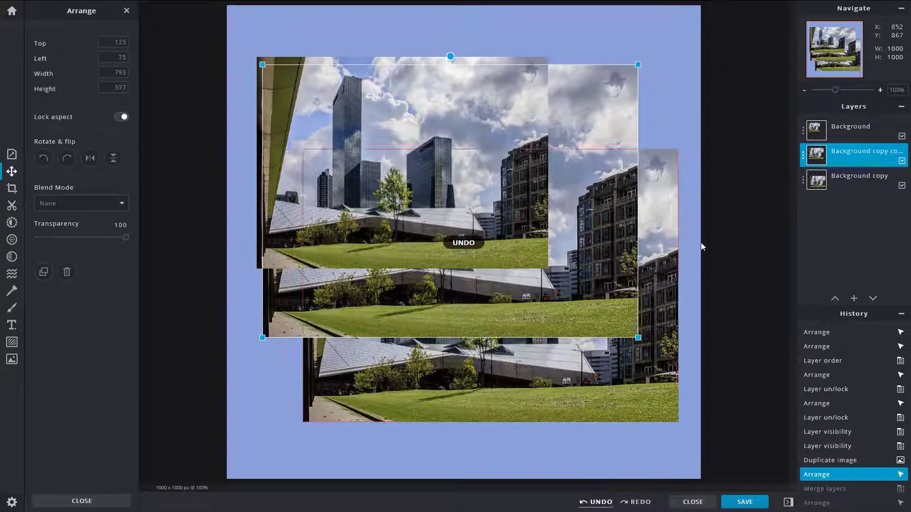
- Merge the Background layer down again and move the merged layer to about -12 px from the left and 142 px from the top
{"action": "left_click", "coordinate": [851, 126]}
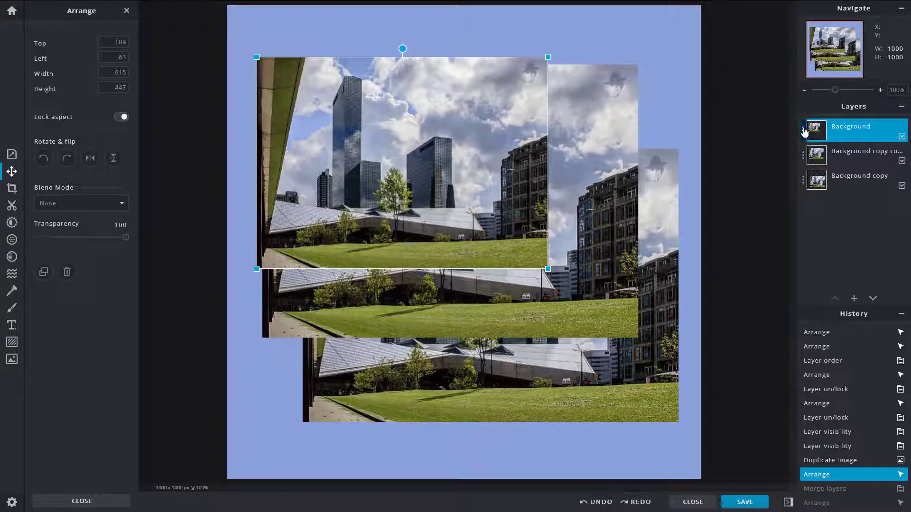
{"action": "left_click", "coordinate": [804, 129]}
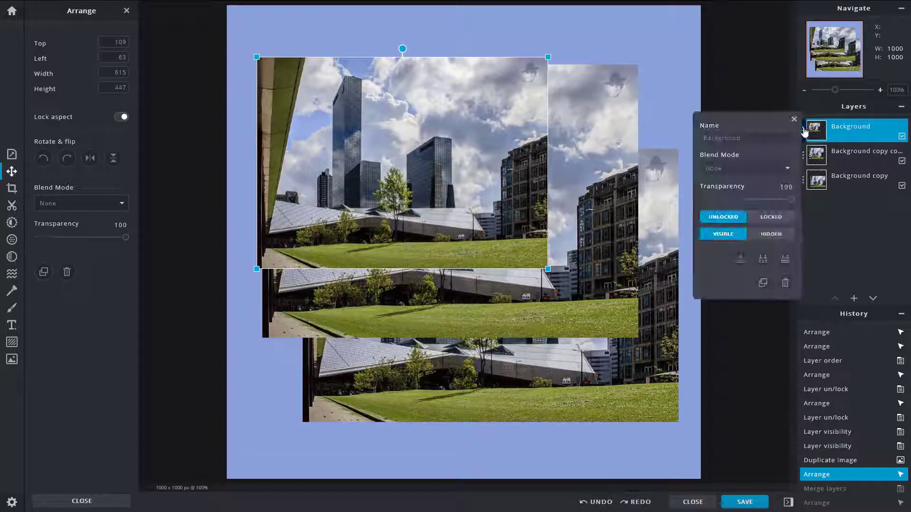
{"action": "left_click", "coordinate": [741, 261]}
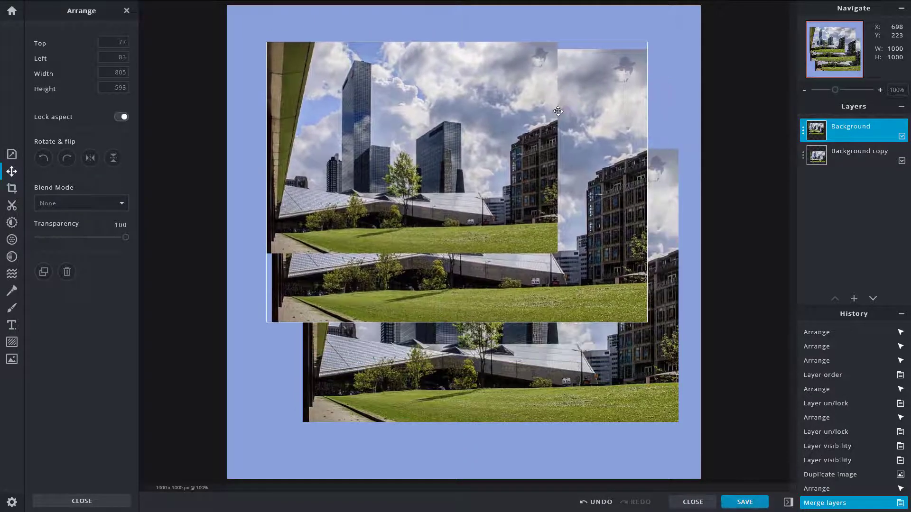
{"action": "left_click", "coordinate": [558, 111]}
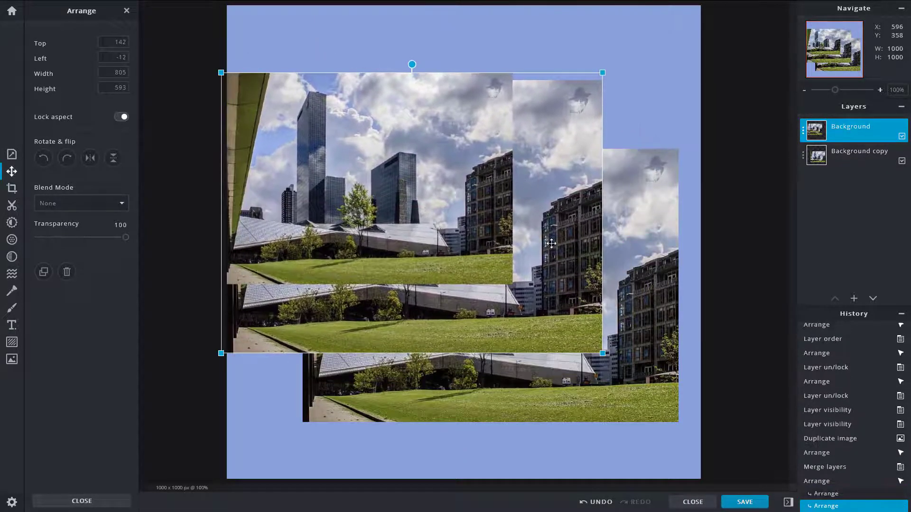
- Undo the repositioning and the merge so the layers are separate again
{"action": "left_click", "coordinate": [600, 503]}
{"action": "left_click", "coordinate": [600, 503]}
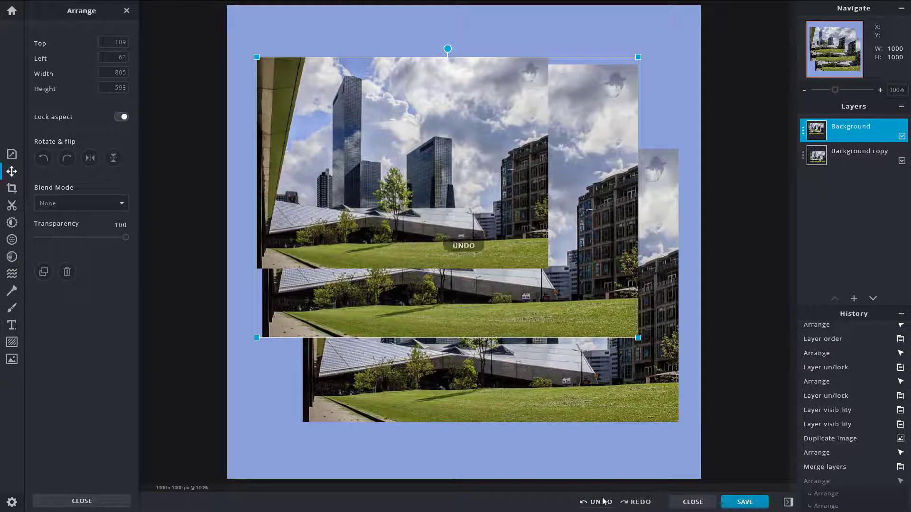
{"action": "left_click", "coordinate": [600, 503]}
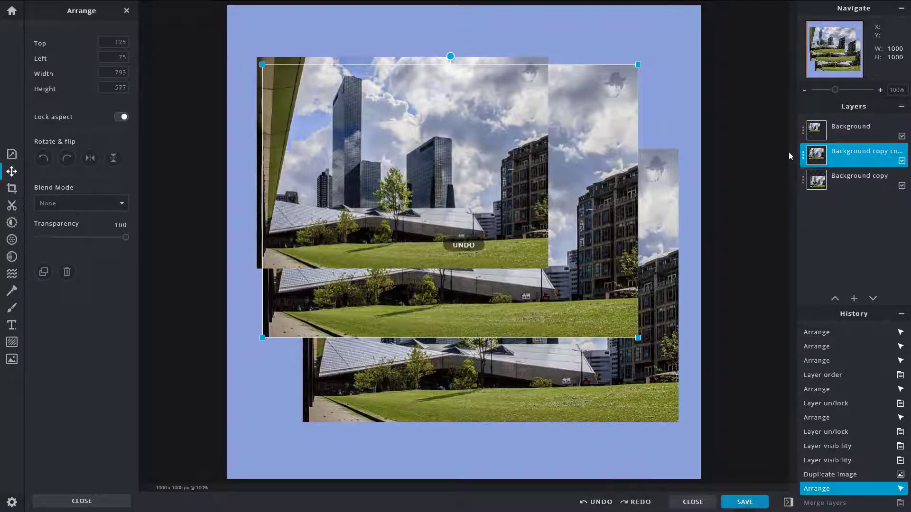
- Open the Background layer's settings and examine the Merge visible option
{"action": "left_click", "coordinate": [803, 135]}
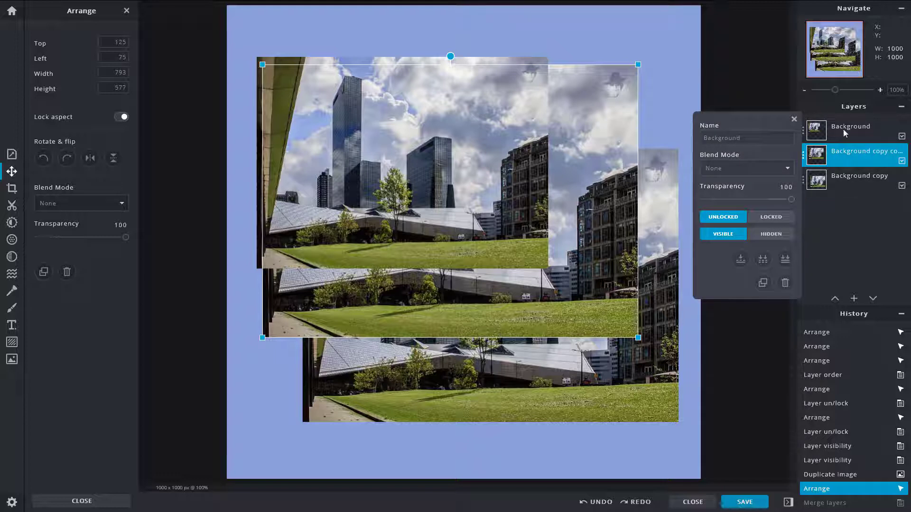
{"action": "left_click", "coordinate": [843, 129]}
{"action": "left_click", "coordinate": [805, 131]}
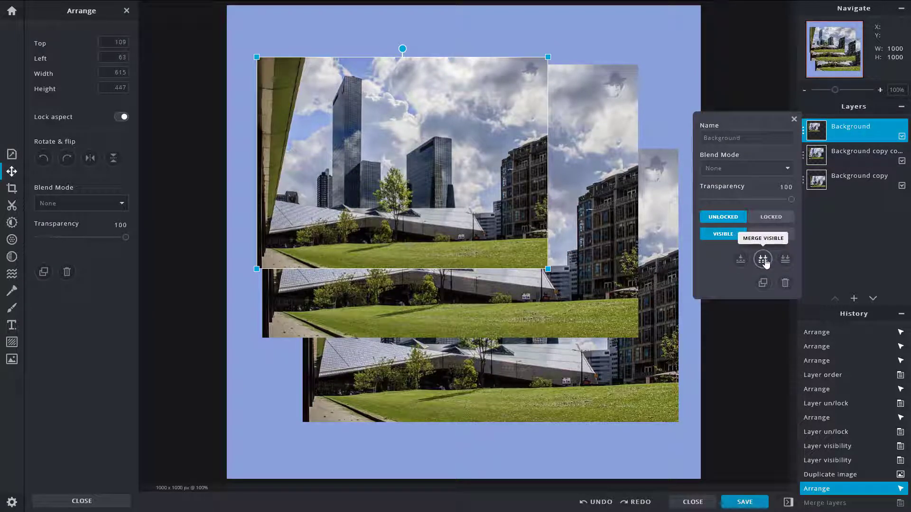
- Hide the lowest layer, Background copy, through its layer settings
{"action": "left_click", "coordinate": [835, 184]}
{"action": "left_click", "coordinate": [808, 181]}
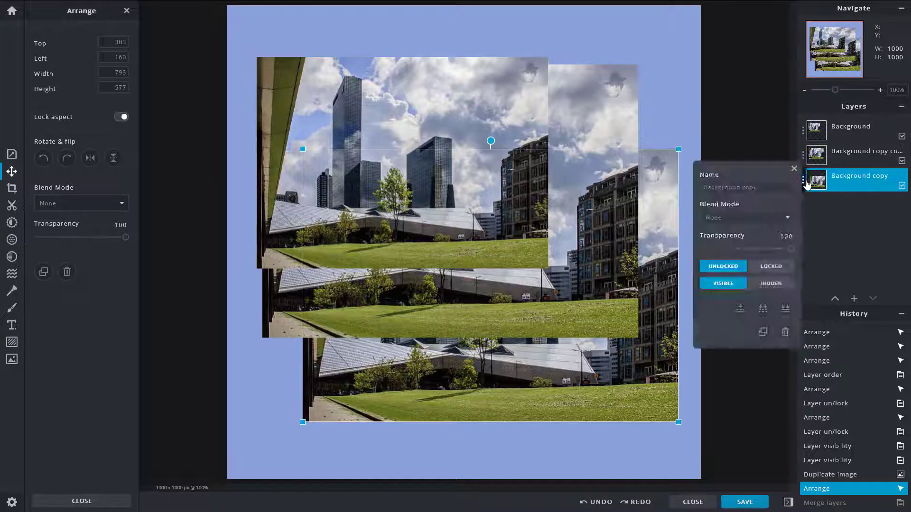
{"action": "left_click", "coordinate": [770, 283]}
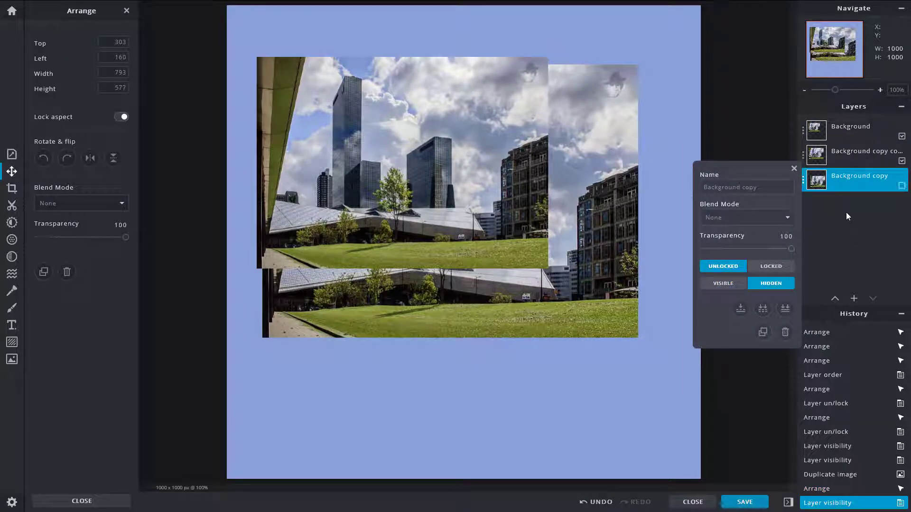
- Duplicate the Background copy copy layer and shift the upper duplicate down and slightly to the right on the canvas
{"action": "left_click", "coordinate": [851, 157]}
{"action": "left_click", "coordinate": [847, 130]}
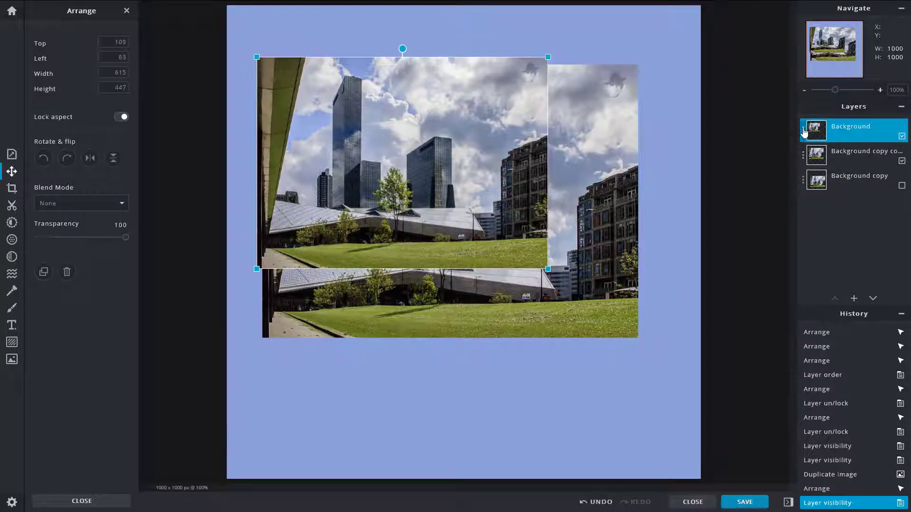
{"action": "left_click", "coordinate": [846, 159]}
{"action": "left_click", "coordinate": [807, 156]}
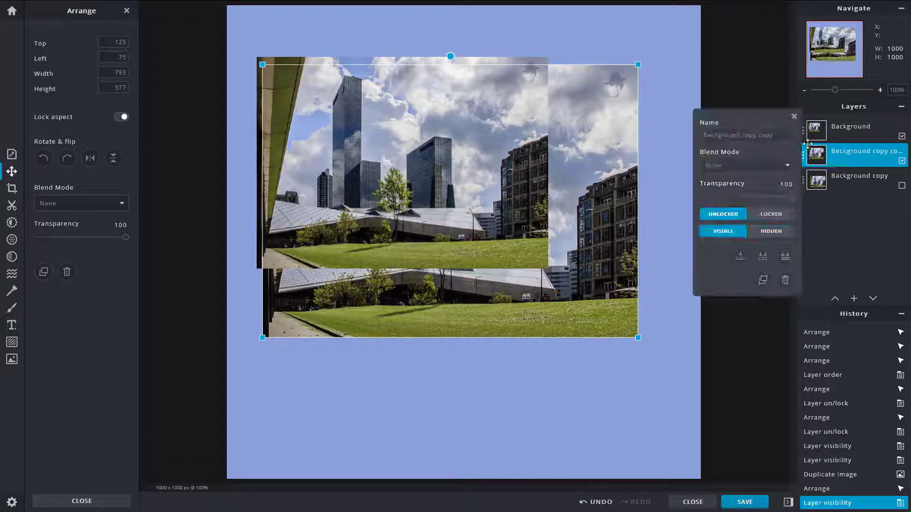
{"action": "left_click", "coordinate": [763, 281]}
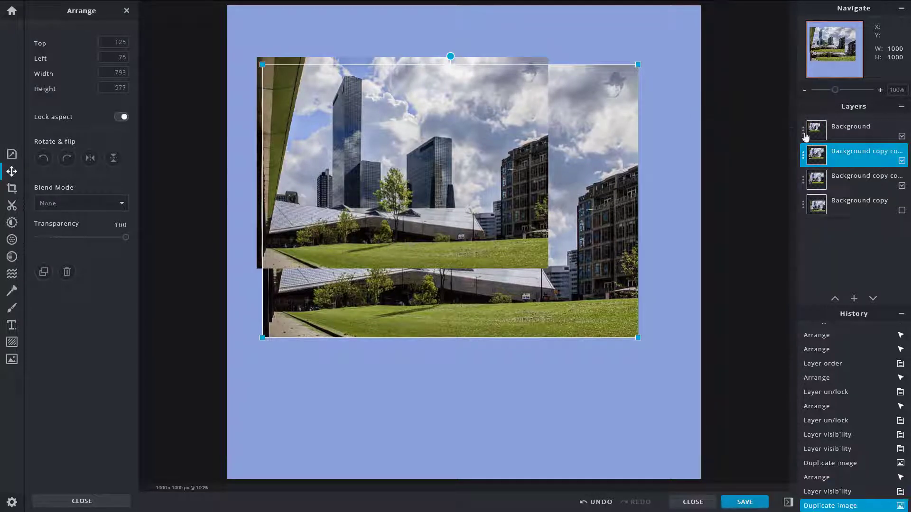
{"action": "left_click", "coordinate": [846, 135]}
{"action": "left_click", "coordinate": [849, 179]}
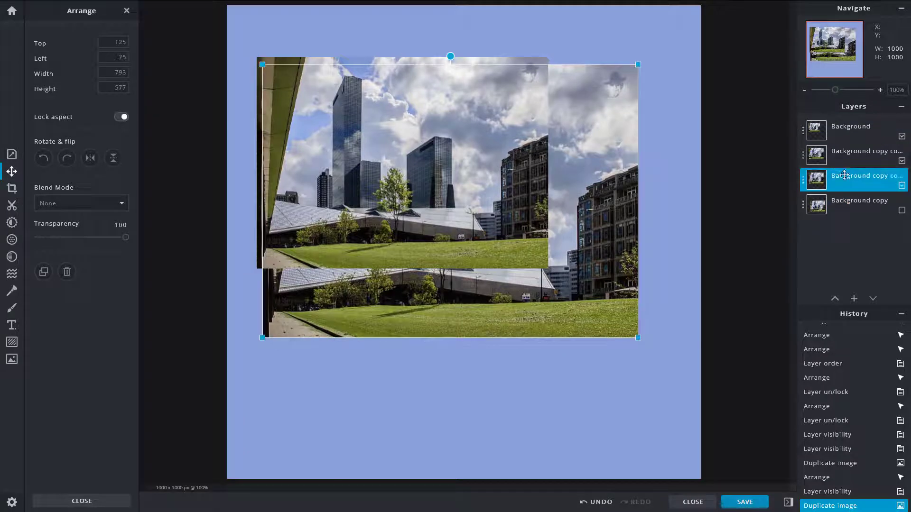
{"action": "left_click_drag", "start_coordinate": [594, 137], "coordinate": [611, 187]}
- Merge all visible layers from the Background layer's settings
{"action": "left_click", "coordinate": [826, 125]}
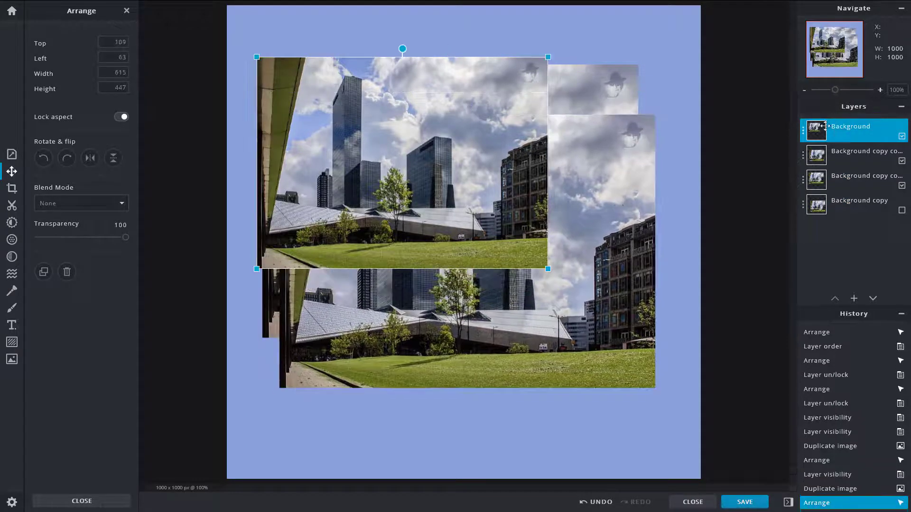
{"action": "left_click", "coordinate": [805, 132]}
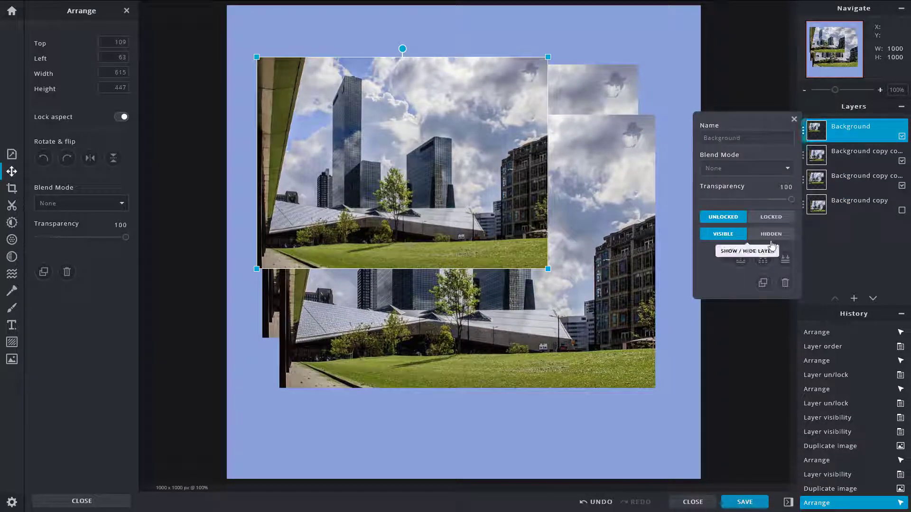
{"action": "left_click", "coordinate": [763, 260]}
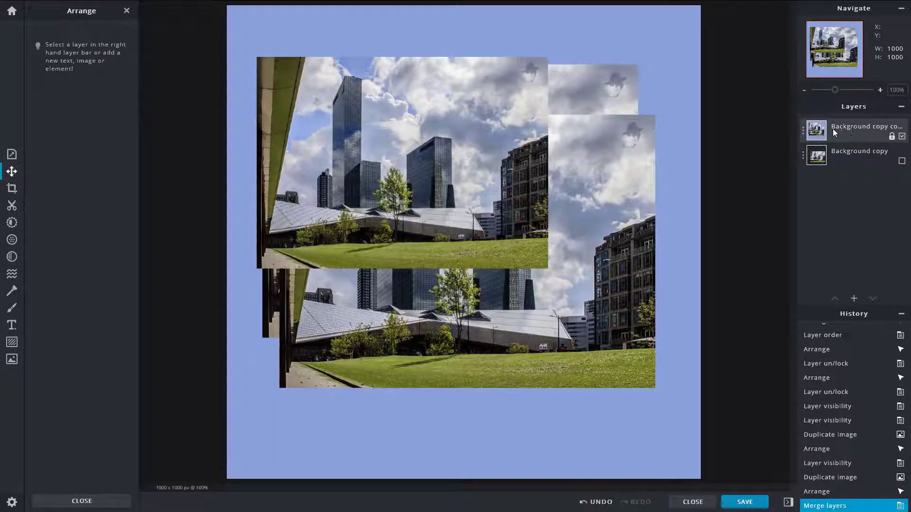
- Make the hidden Background copy layer visible and close its settings
{"action": "left_click", "coordinate": [858, 156]}
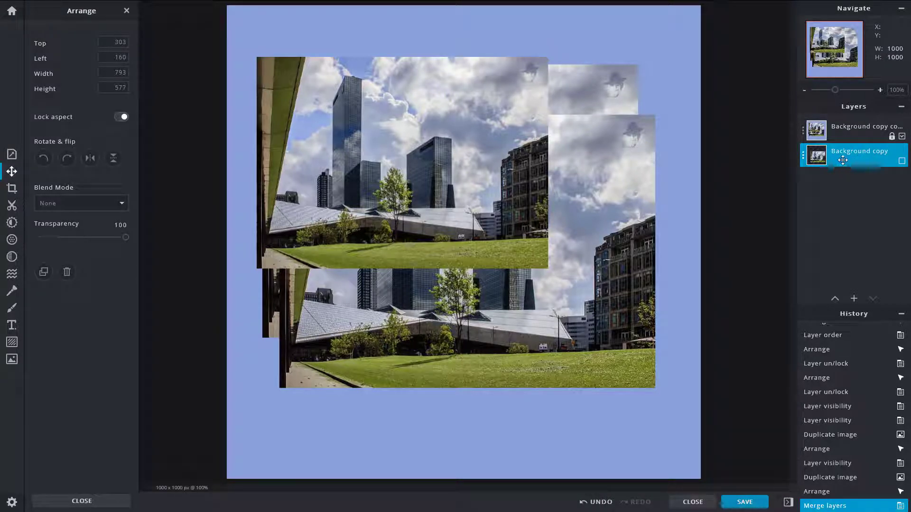
{"action": "left_click", "coordinate": [803, 156]}
{"action": "left_click", "coordinate": [721, 259]}
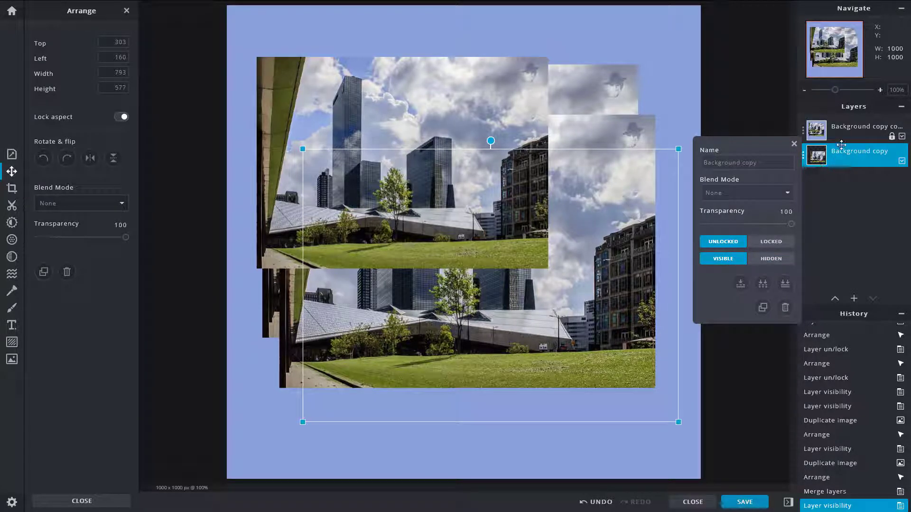
{"action": "left_click", "coordinate": [794, 144]}
- Order the Background copy above the merged layer and move it to about 123 px from the left and 201 px from the top
{"action": "left_click_drag", "start_coordinate": [854, 153], "coordinate": [844, 127]}
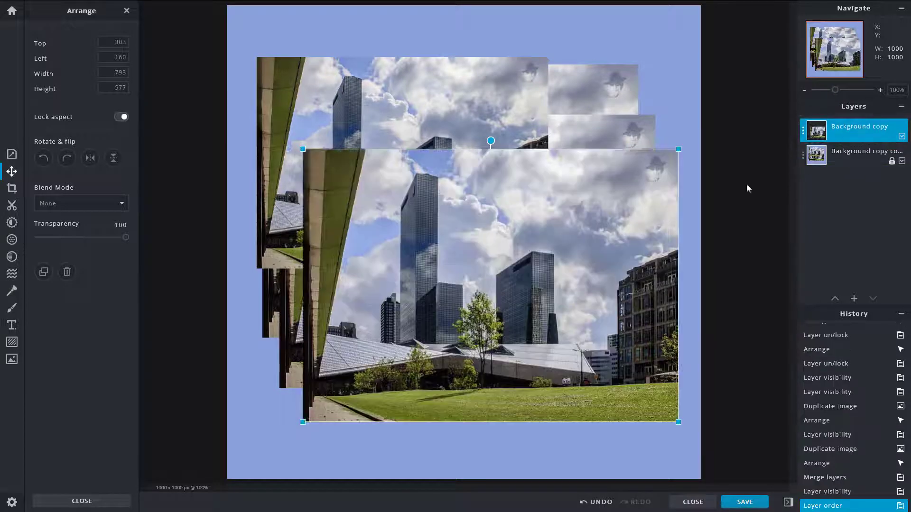
{"action": "left_click_drag", "start_coordinate": [591, 198], "coordinate": [574, 151]}
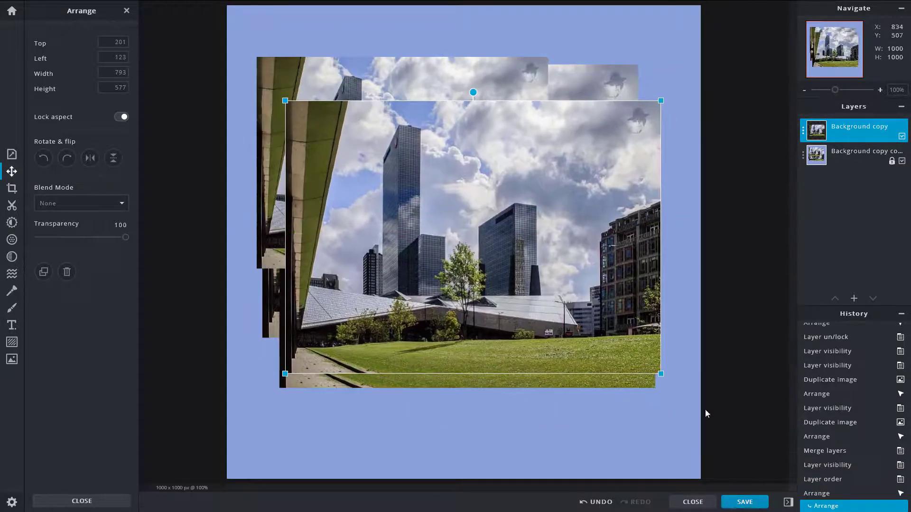
- Undo the Background copy's move, reordering and visibility change, as well as the merge of the visible layers
{"action": "left_click", "coordinate": [601, 504]}
{"action": "left_click", "coordinate": [601, 505]}
{"action": "left_click", "coordinate": [603, 505]}
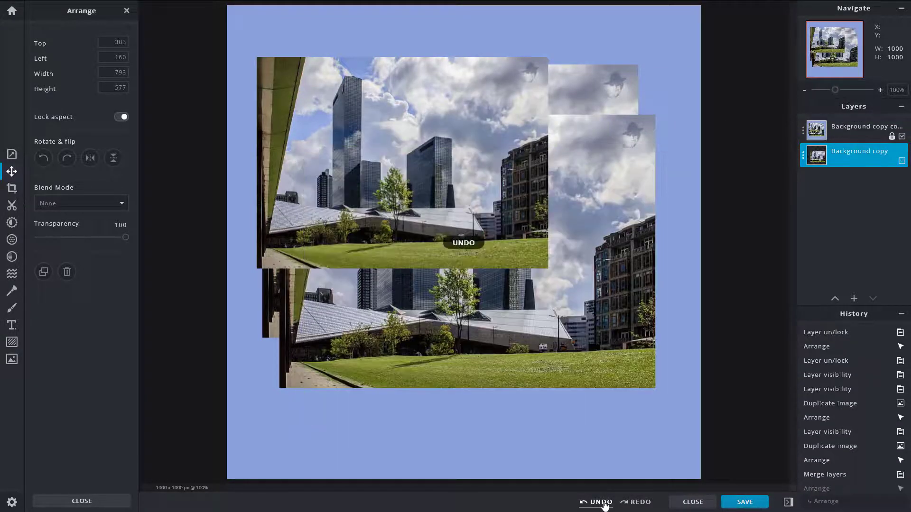
{"action": "left_click", "coordinate": [602, 505]}
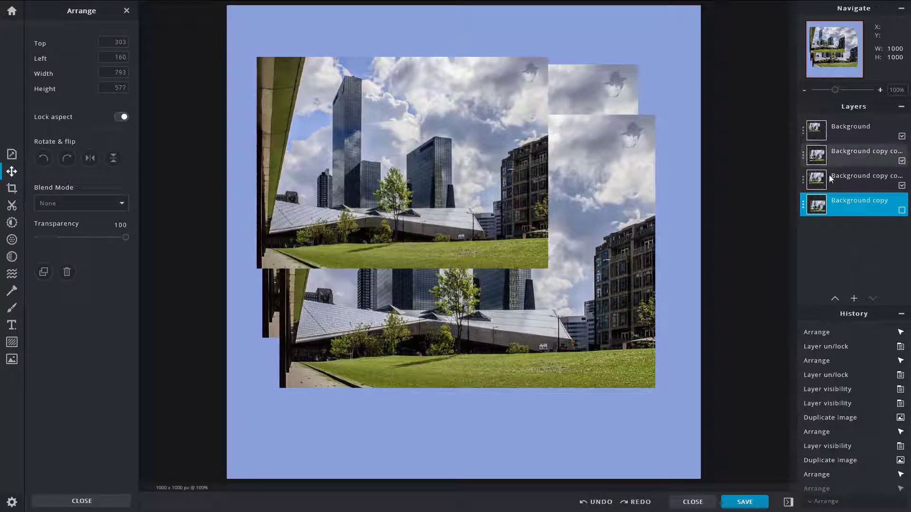
- Move the upper duplicate photo further down and the copy beneath it to about 70 px from the left and 106 px from the top
{"action": "left_click_drag", "start_coordinate": [636, 159], "coordinate": [645, 205]}
{"action": "left_click_drag", "start_coordinate": [629, 111], "coordinate": [627, 101]}
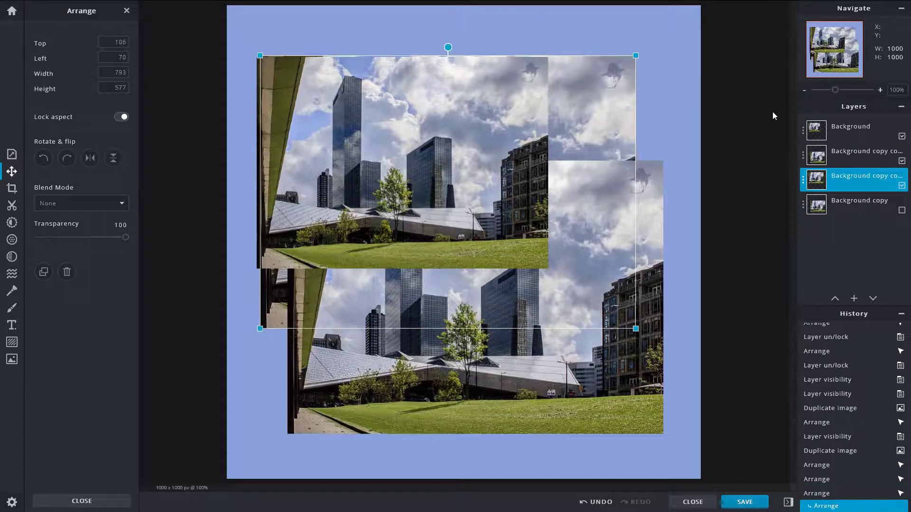
- Merge all layers into a single Background layer and undo the merge
{"action": "left_click", "coordinate": [804, 132]}
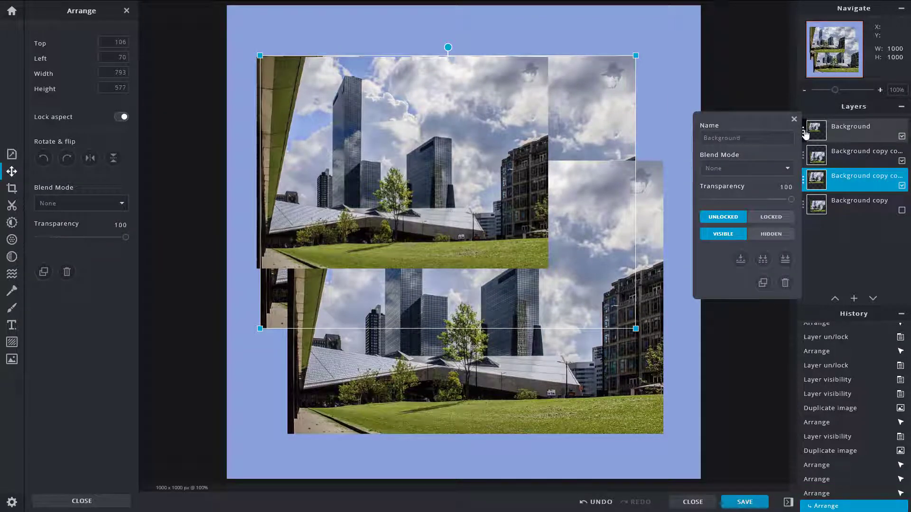
{"action": "left_click", "coordinate": [784, 260]}
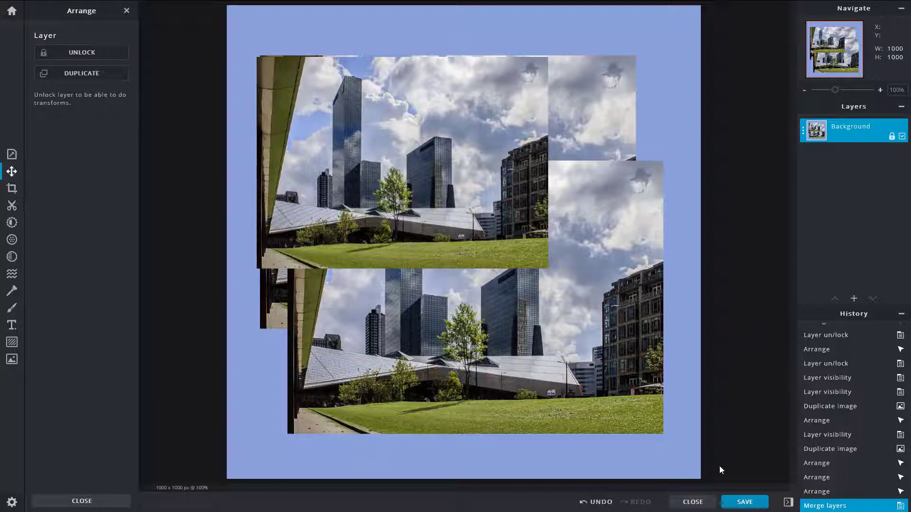
{"action": "left_click", "coordinate": [600, 504]}
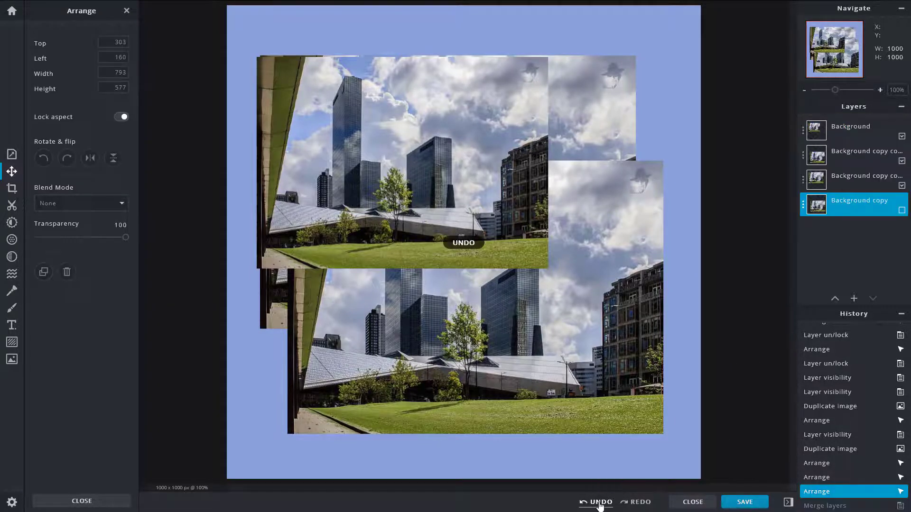
- Duplicate the small Background photo layer, rotate the copy slightly clockwise and move it to about 251 px from the left and 296 px from the top
{"action": "left_click", "coordinate": [832, 130]}
{"action": "left_click", "coordinate": [803, 130]}
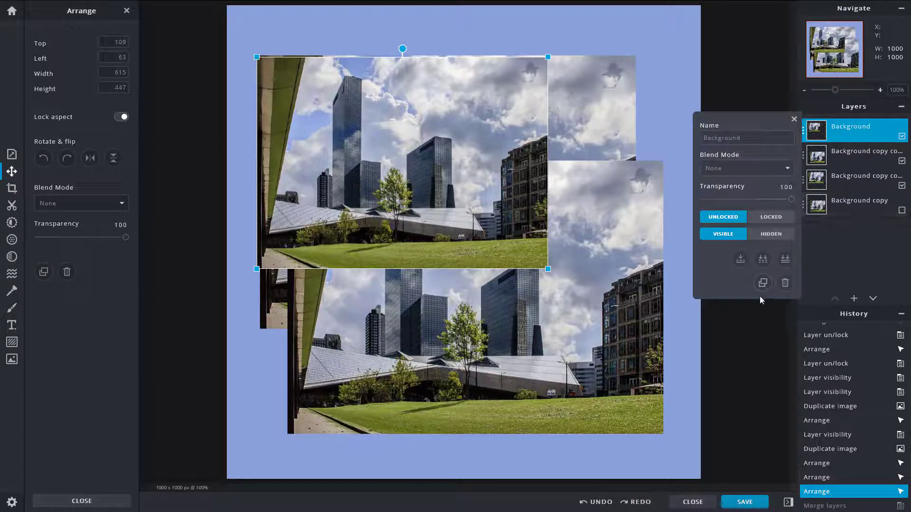
{"action": "left_click", "coordinate": [762, 284]}
{"action": "left_click_drag", "start_coordinate": [393, 48], "coordinate": [521, 138]}
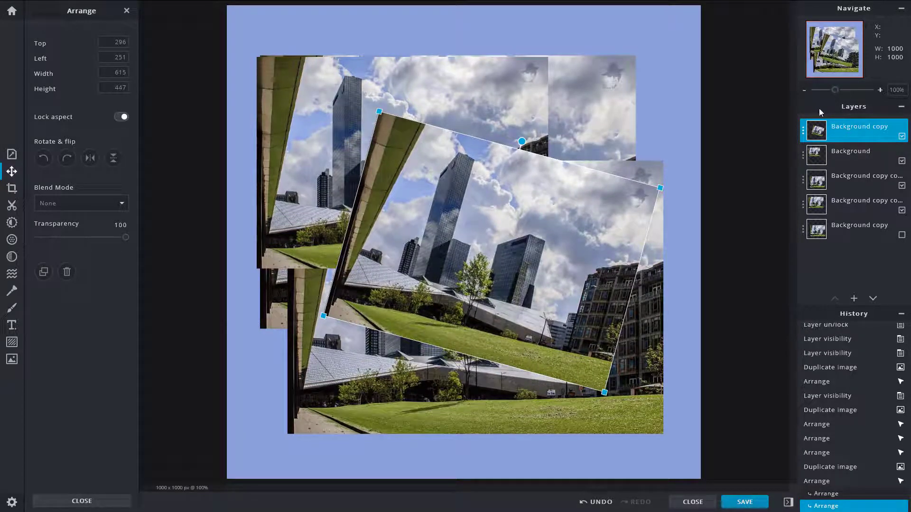
- Delete the rotated Background copy and select the large duplicate directly beneath the Background layer
{"action": "left_click", "coordinate": [803, 130]}
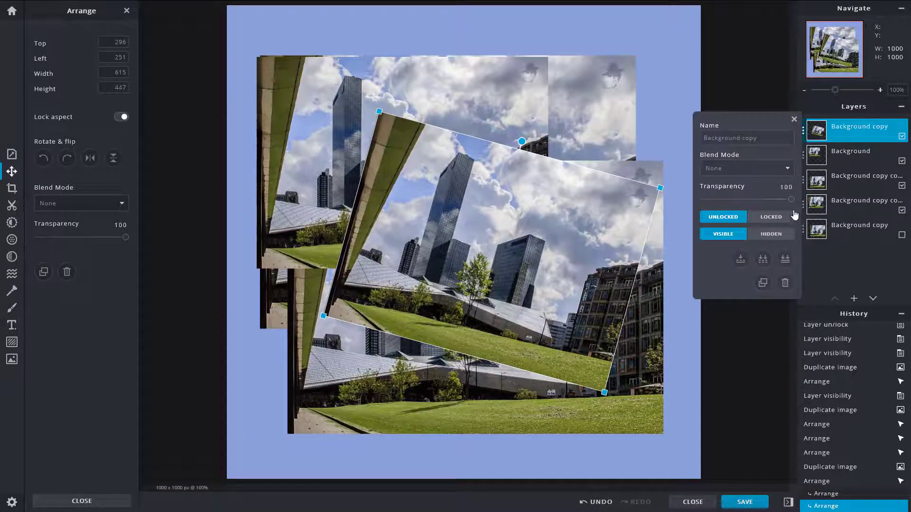
{"action": "left_click", "coordinate": [785, 283]}
{"action": "left_click", "coordinate": [854, 156]}
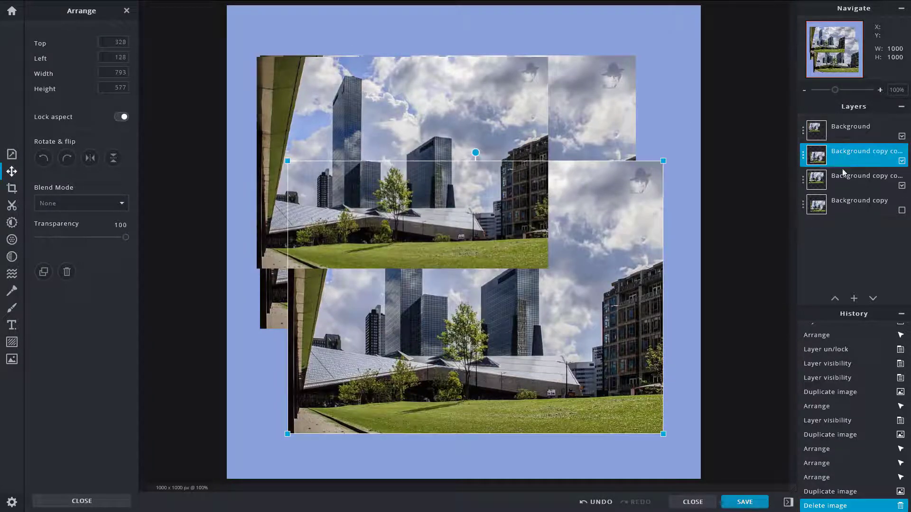
- Delete the small Background photo layer and select the lower of the two visible large duplicates
{"action": "left_click", "coordinate": [803, 130]}
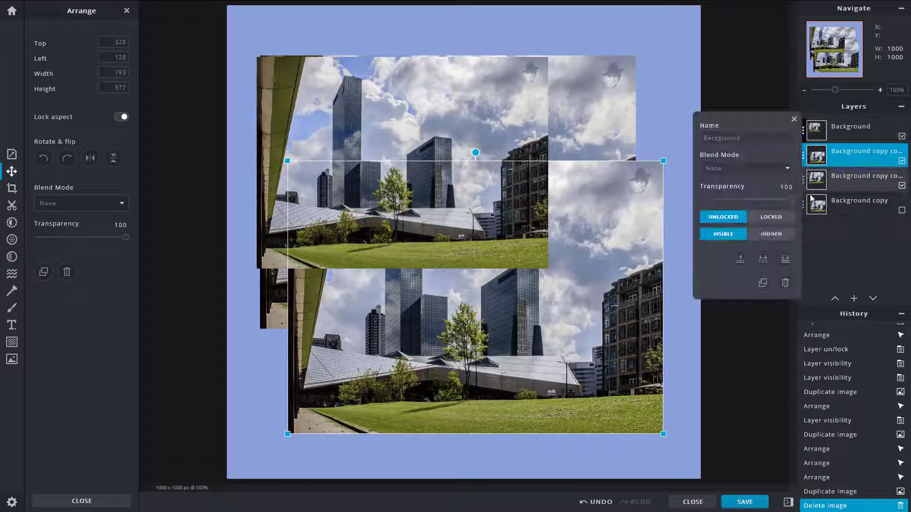
{"action": "left_click", "coordinate": [784, 283]}
{"action": "left_click", "coordinate": [839, 155]}
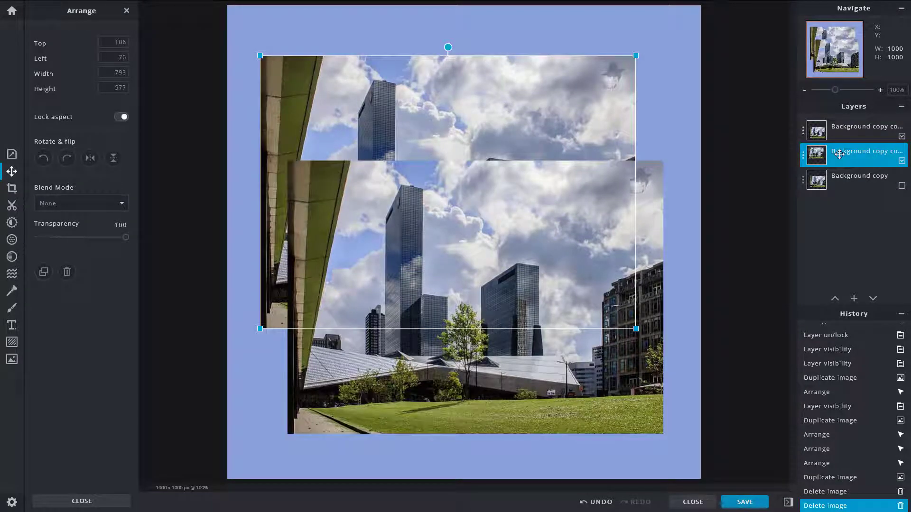